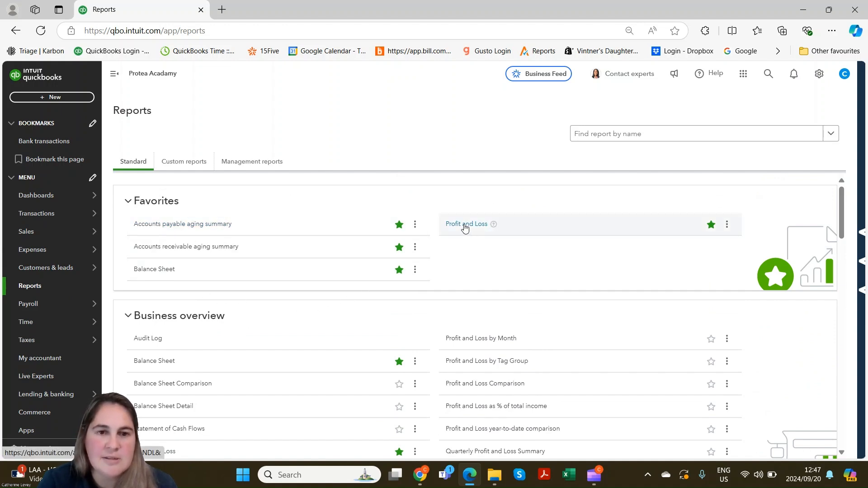
# Open the Profit and Loss report from the favorites and set its report period to This Year-to-last-month
pyautogui.click(465, 228)
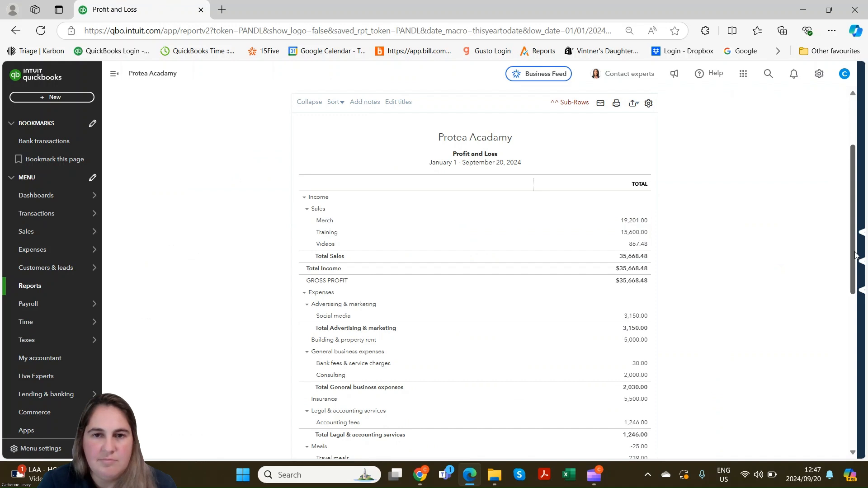
pyautogui.moveTo(853, 246); pyautogui.dragTo(858, 201)
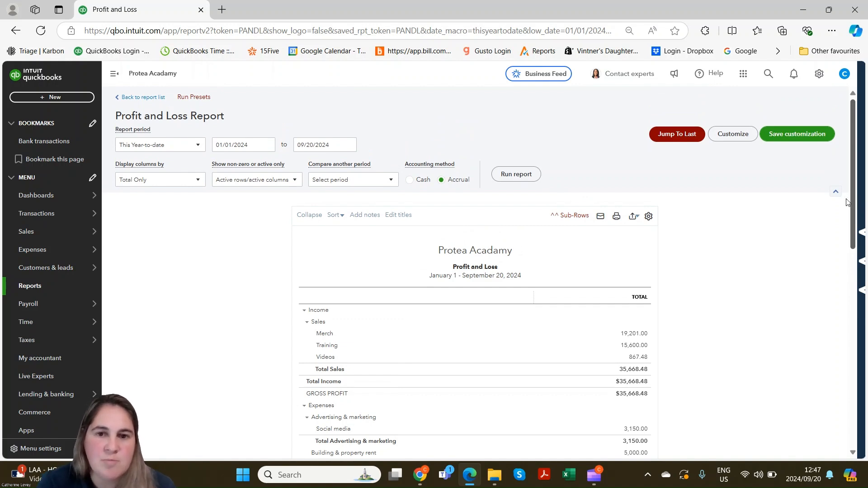
pyautogui.click(151, 146)
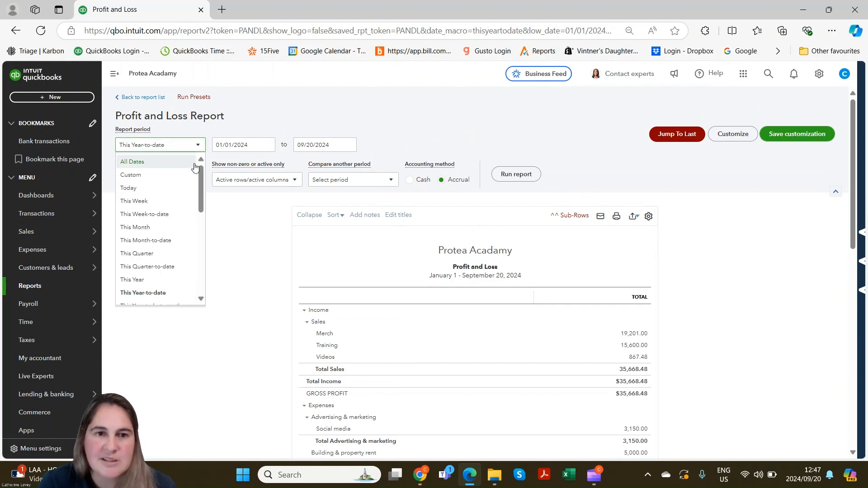
pyautogui.moveTo(201, 176); pyautogui.dragTo(203, 195)
pyautogui.click(171, 230)
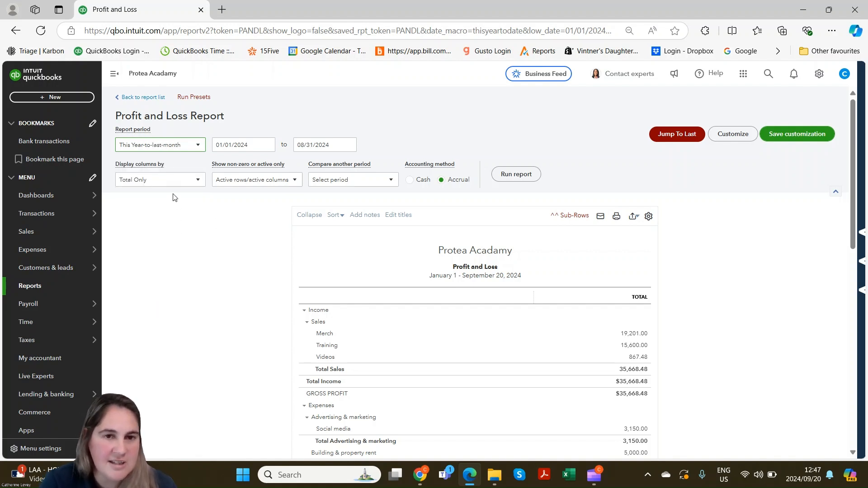
pyautogui.click(267, 144)
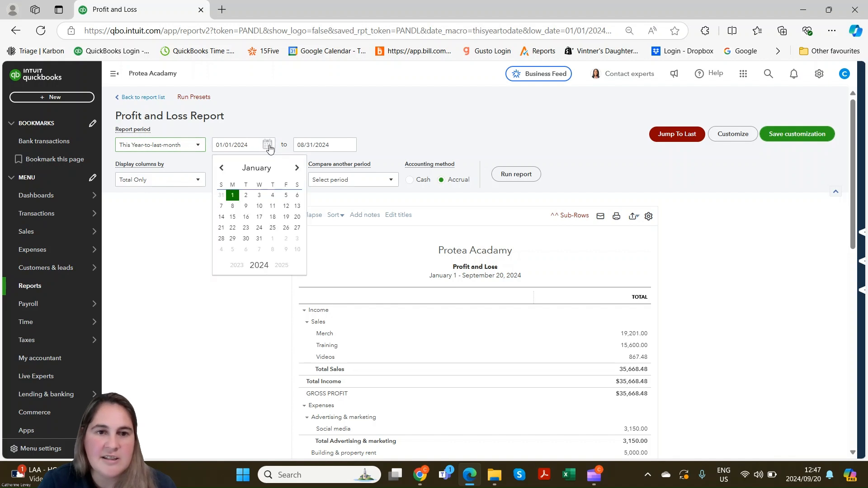
pyautogui.click(268, 144)
pyautogui.click(348, 145)
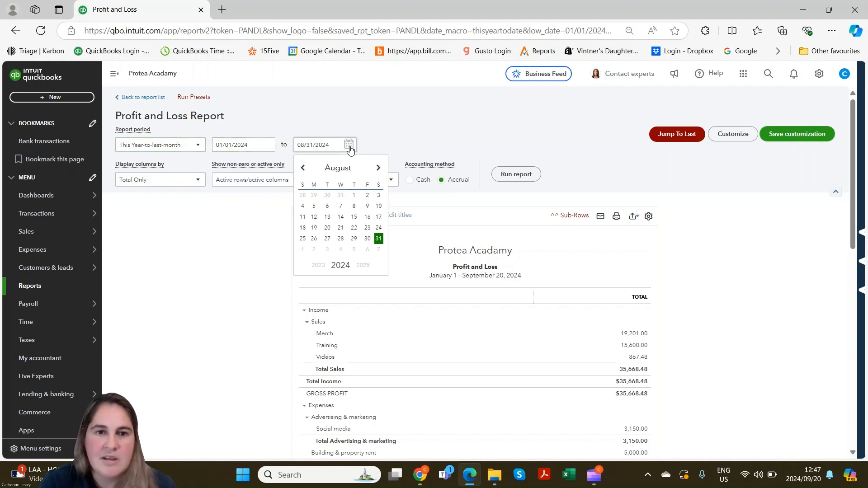
pyautogui.click(349, 145)
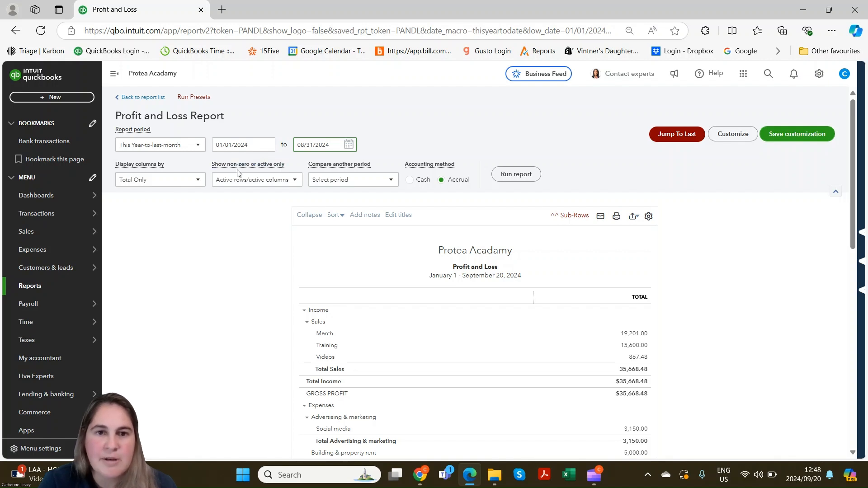
# Display the report columns by Months and look over the options for showing non-zero or active rows and columns
pyautogui.click(198, 181)
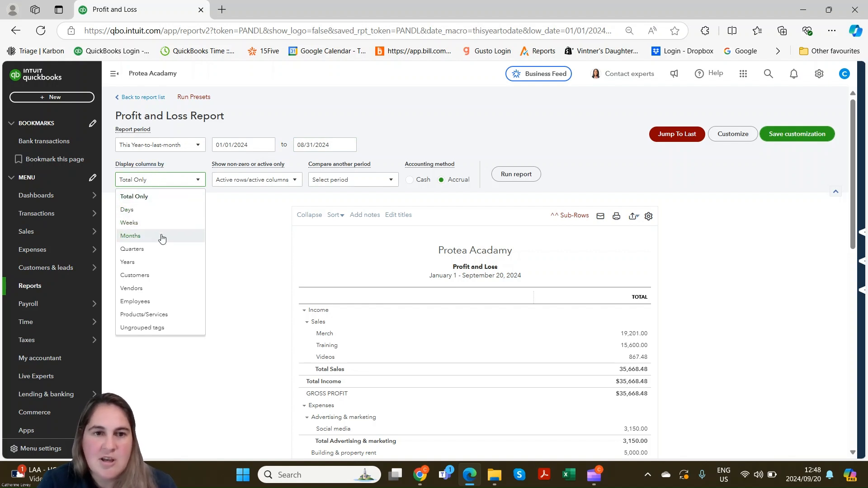
pyautogui.click(140, 237)
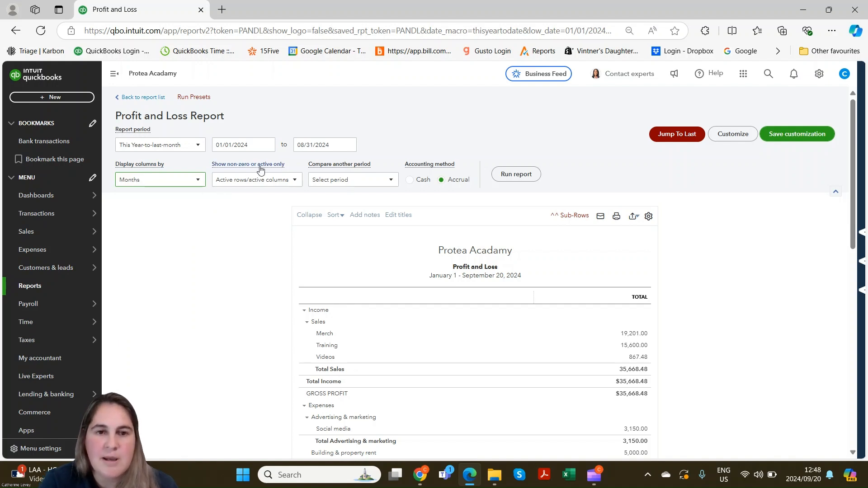
pyautogui.click(264, 184)
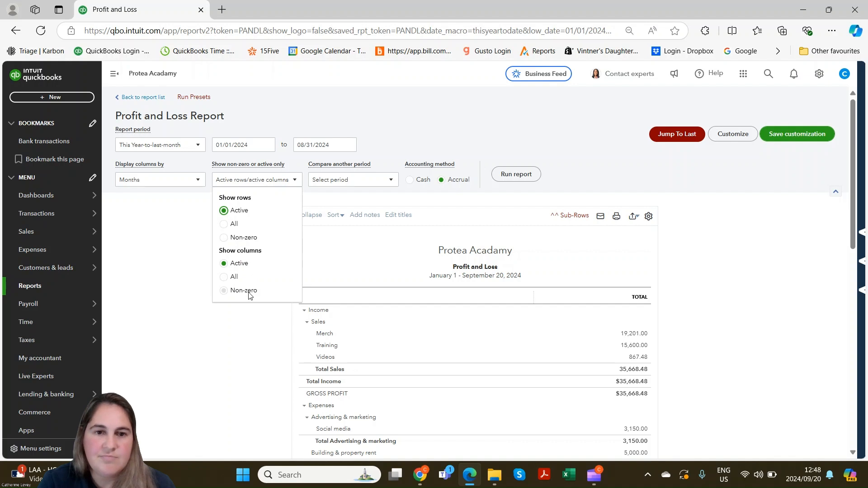
pyautogui.click(247, 181)
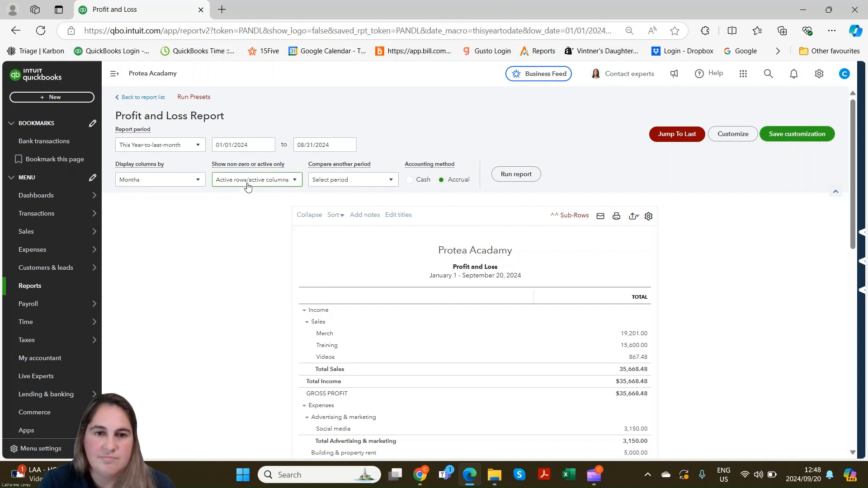
# Try a comparison with the previous period including the $ change and % change options, and clear the selection
pyautogui.click(352, 181)
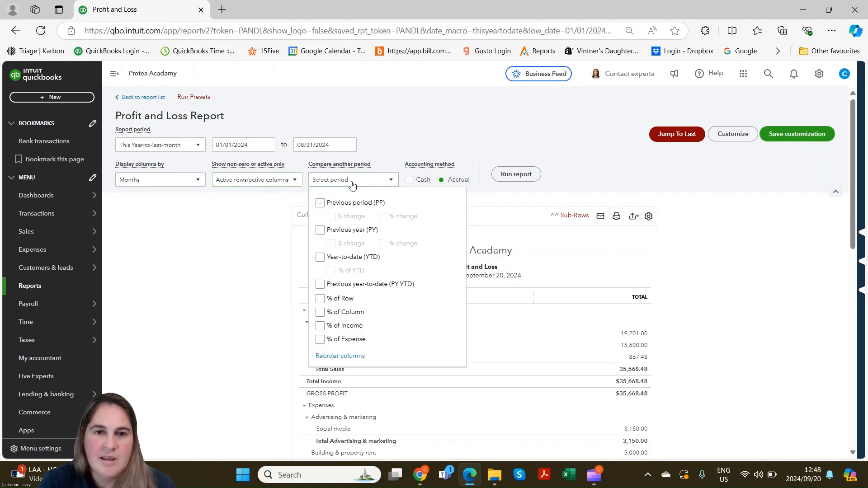
pyautogui.click(320, 204)
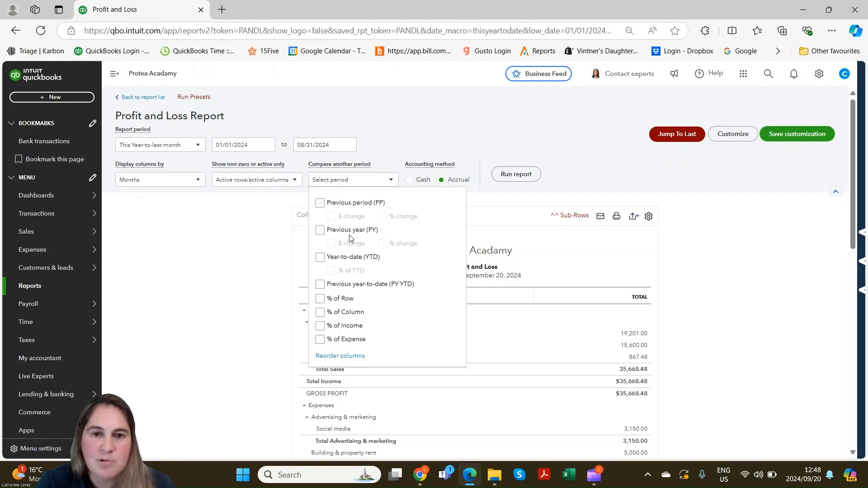
pyautogui.click(321, 259)
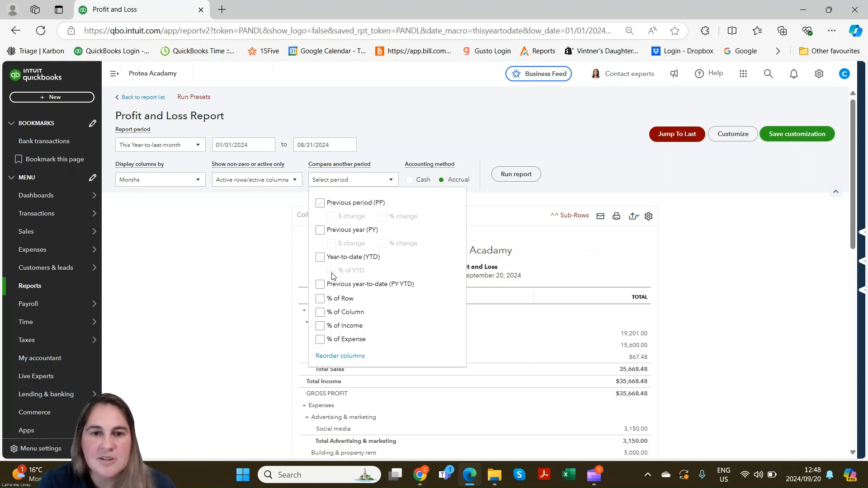
pyautogui.click(320, 206)
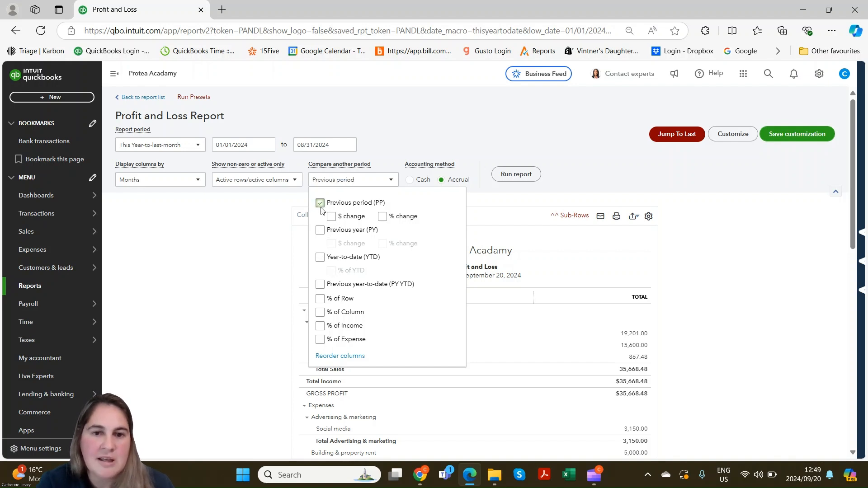
pyautogui.click(385, 220)
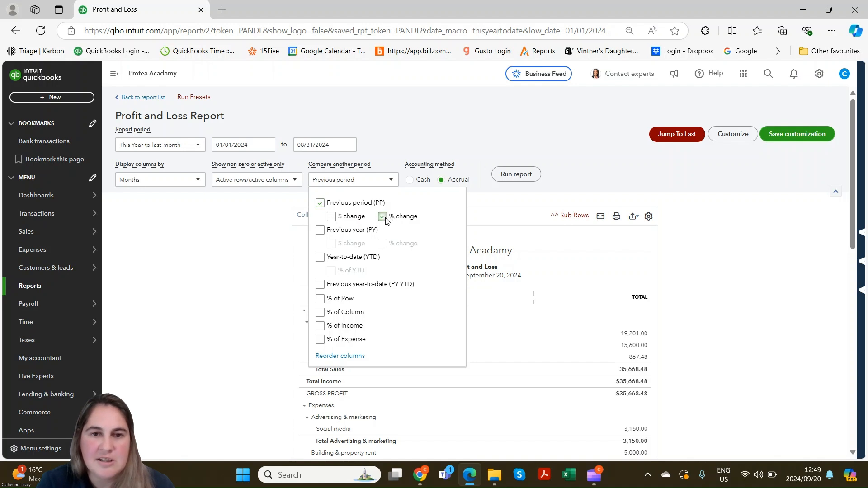
pyautogui.click(331, 219)
pyautogui.click(331, 218)
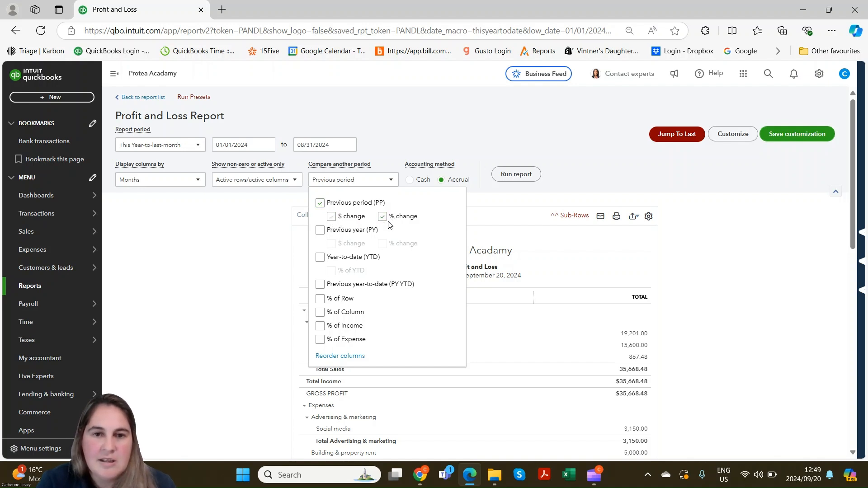
pyautogui.click(320, 204)
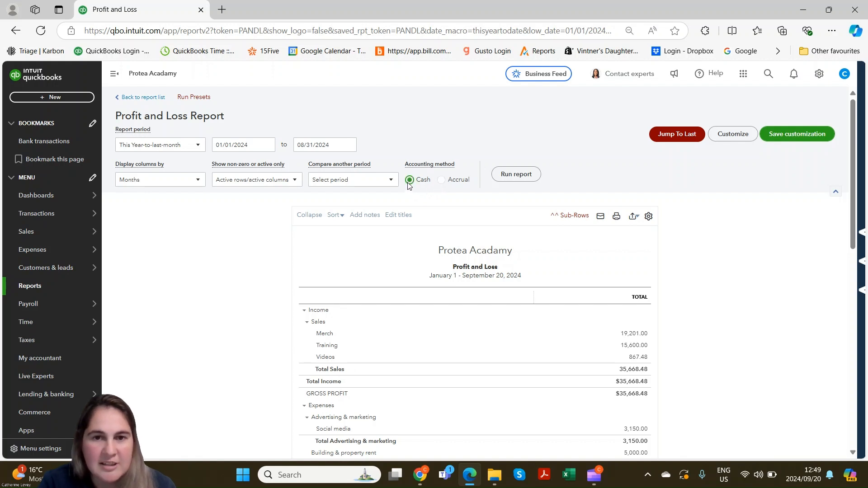
# Set the accounting method to Accrual and run the report with the chosen settings
pyautogui.click(441, 180)
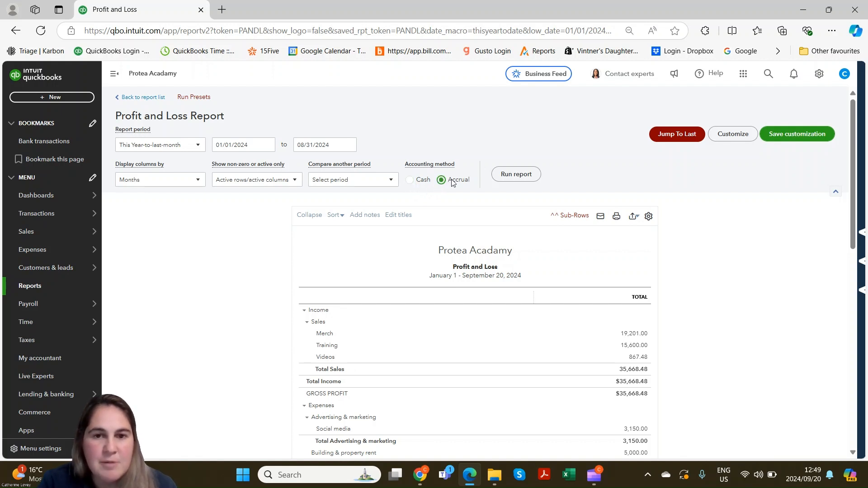
pyautogui.click(511, 178)
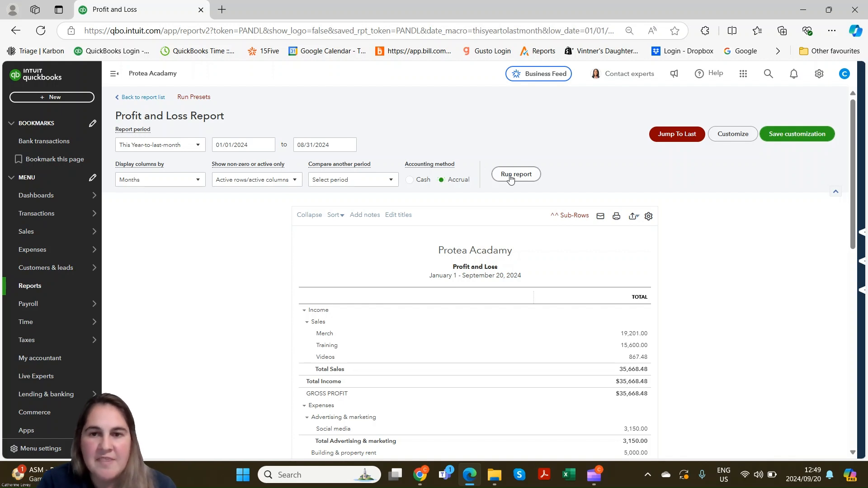
pyautogui.scroll(-2, 511, 180)
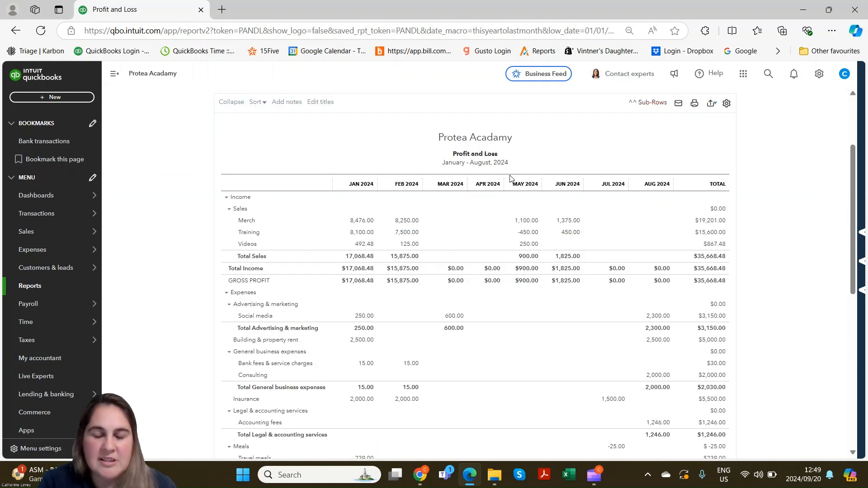
pyautogui.scroll(1, 854, 226)
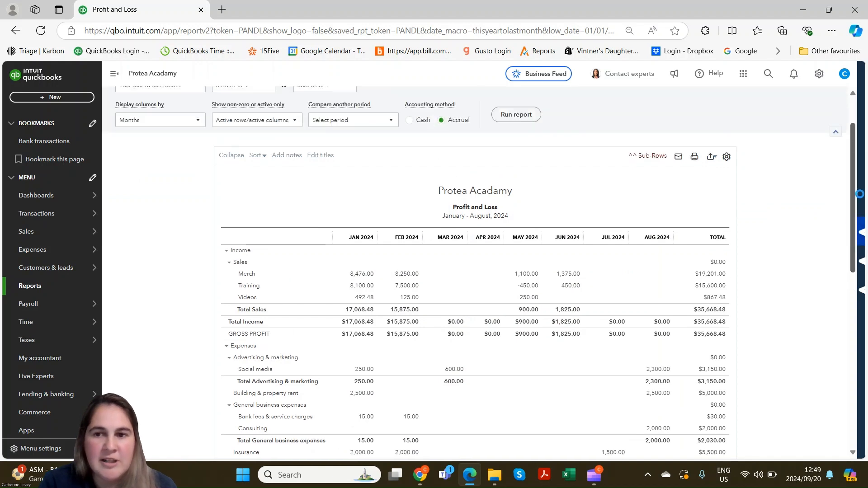
pyautogui.scroll(1, 854, 203)
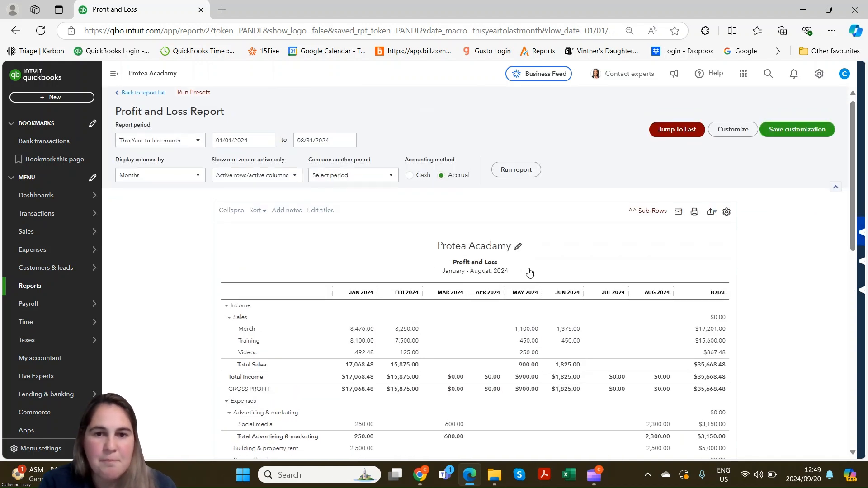
# Try resizing the JAN 2024 and account name columns of the report, and reset the column widths
pyautogui.scroll(-1, 855, 247)
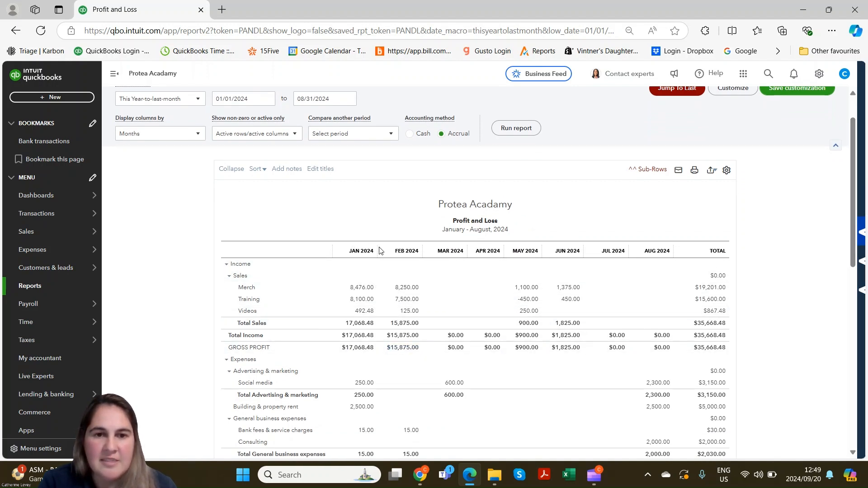
pyautogui.moveTo(380, 251); pyautogui.dragTo(420, 255)
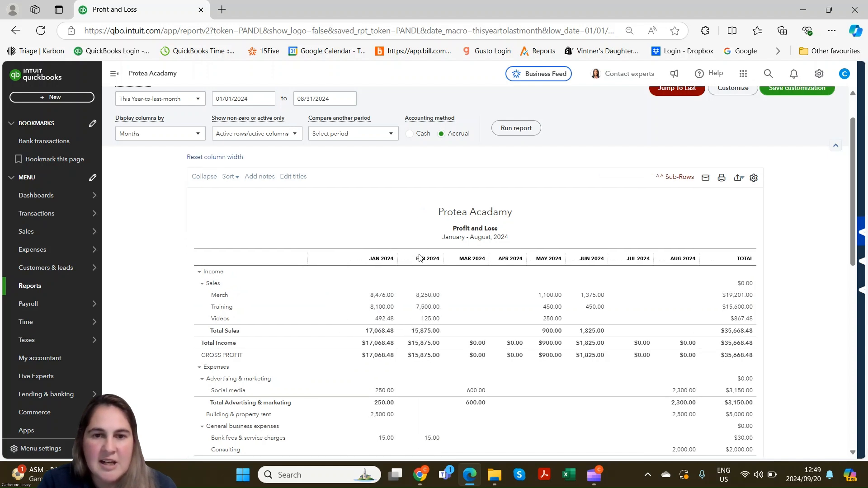
pyautogui.moveTo(307, 257); pyautogui.dragTo(361, 264)
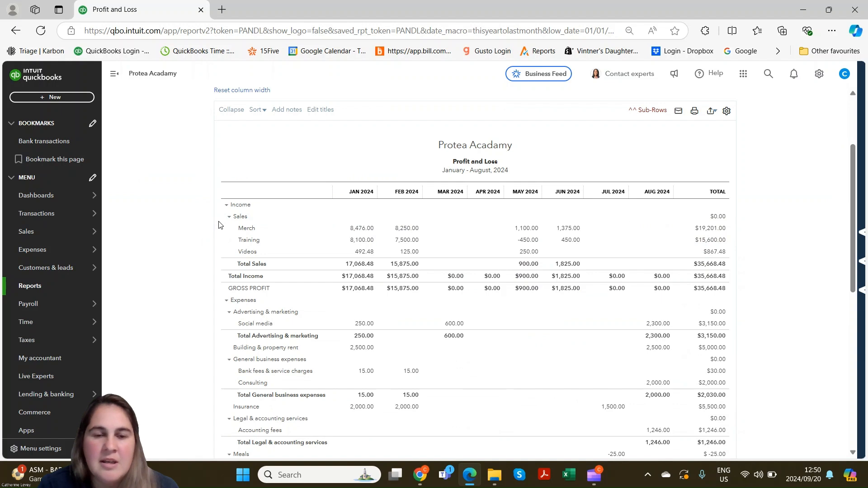
pyautogui.scroll(3, 854, 225)
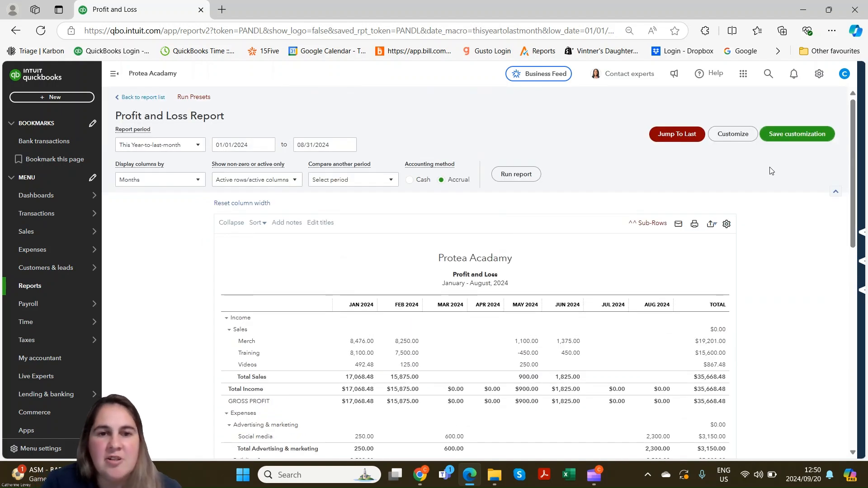
pyautogui.click(261, 203)
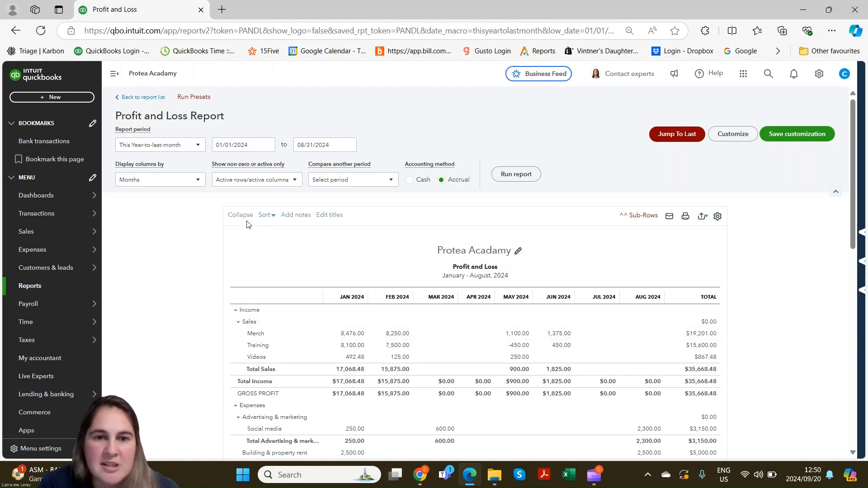
# Sort the report by total in ascending order and restore the default sort order
pyautogui.click(273, 215)
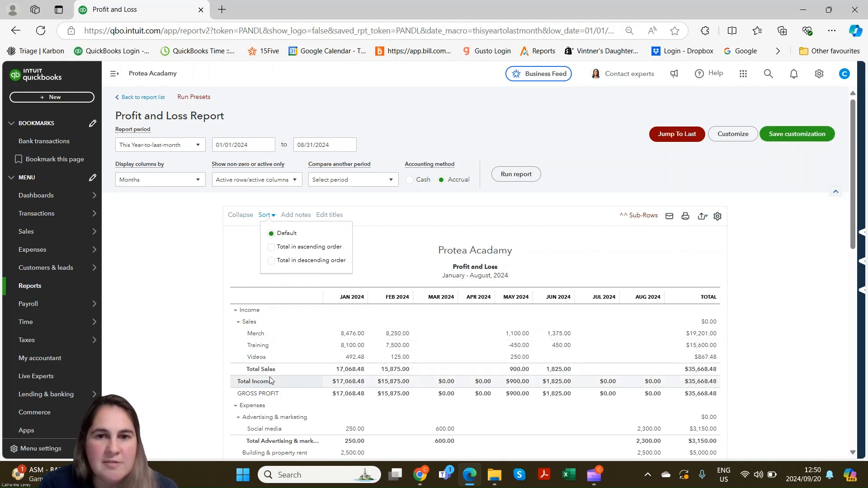
pyautogui.click(271, 248)
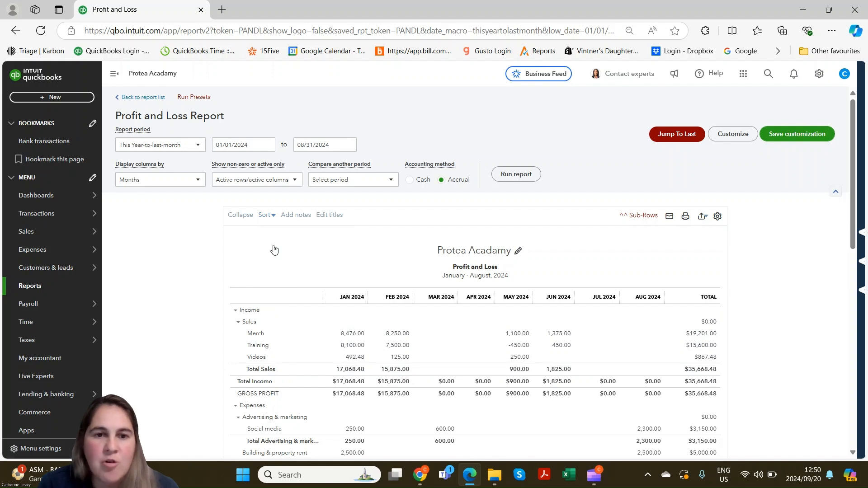
pyautogui.scroll(-2, 274, 249)
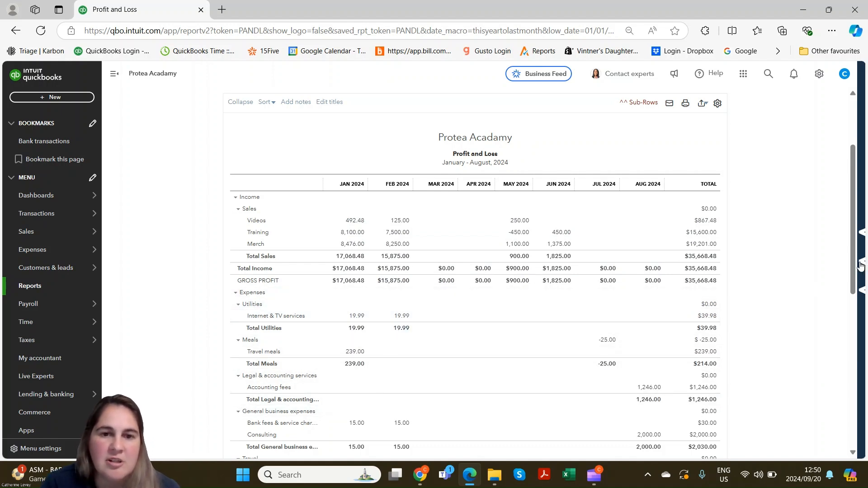
pyautogui.scroll(2, 677, 221)
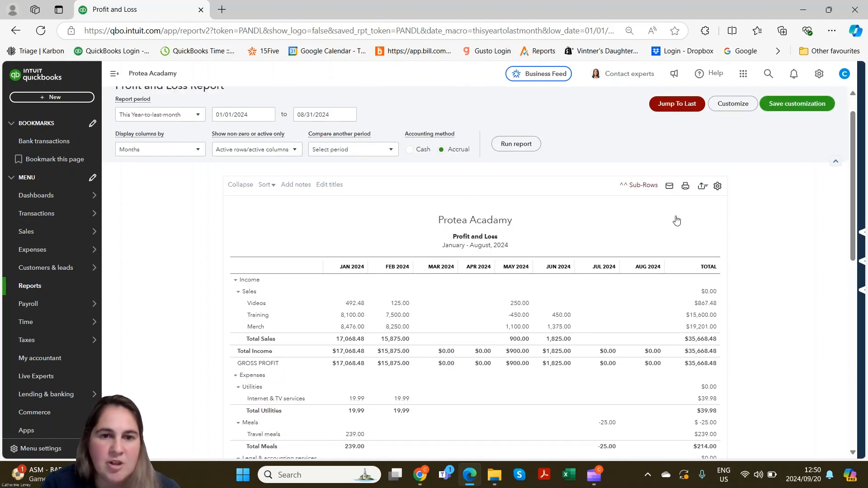
pyautogui.click(270, 188)
pyautogui.click(274, 204)
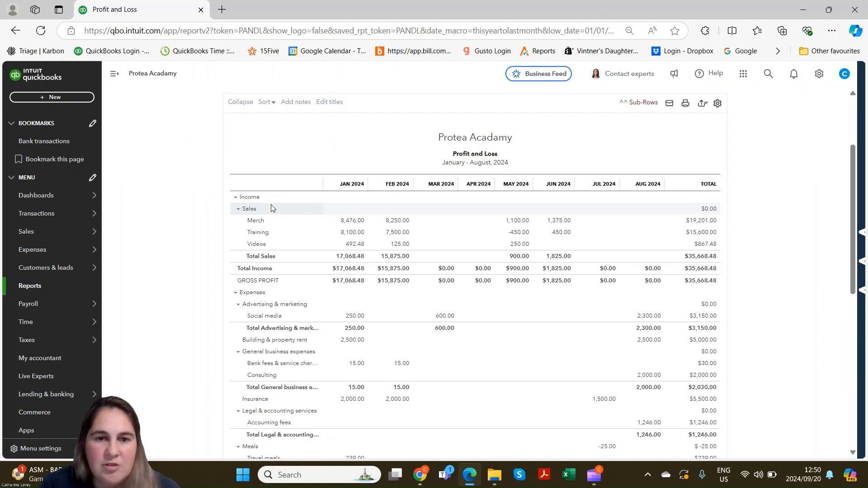
# Open an empty notes field at the end of the Profit and Loss report
pyautogui.scroll(3, 856, 201)
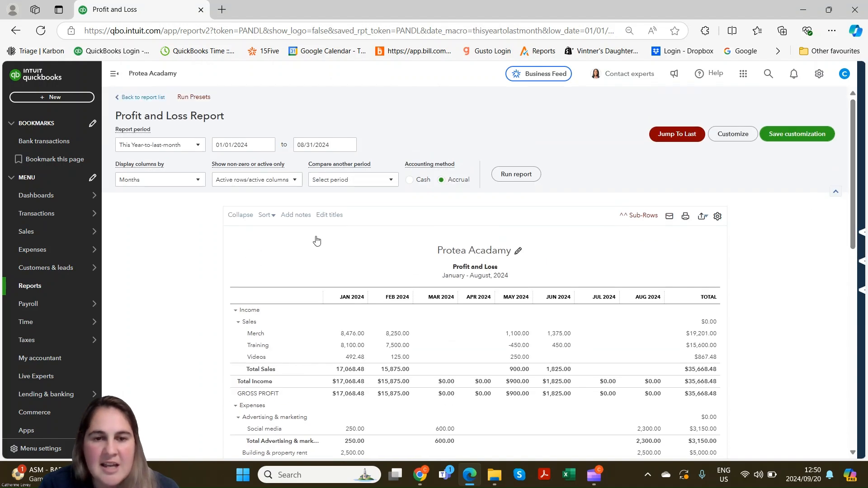
pyautogui.click(295, 216)
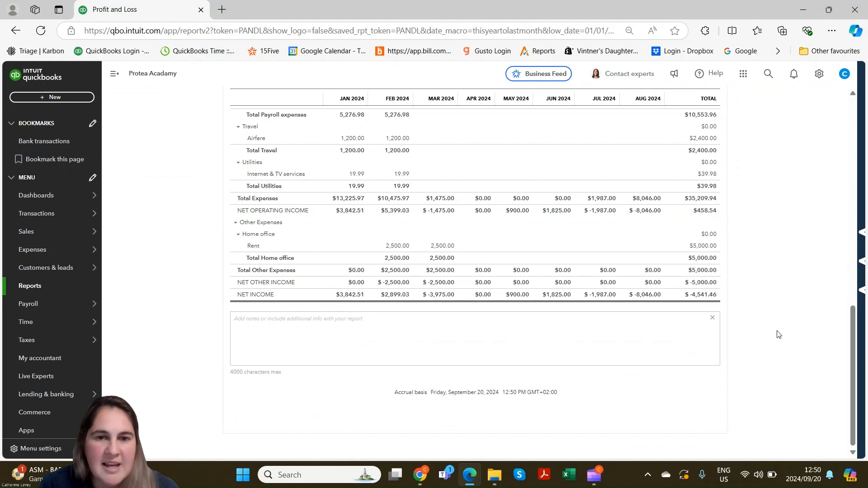
pyautogui.moveTo(850, 362); pyautogui.dragTo(867, 144)
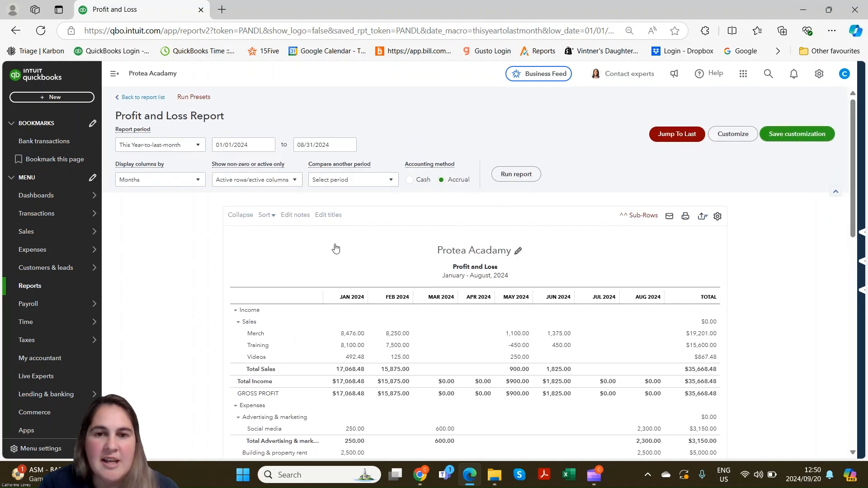
# Examine the section titles that can be edited for profit and loss reports, and cancel without changing them
pyautogui.click(322, 216)
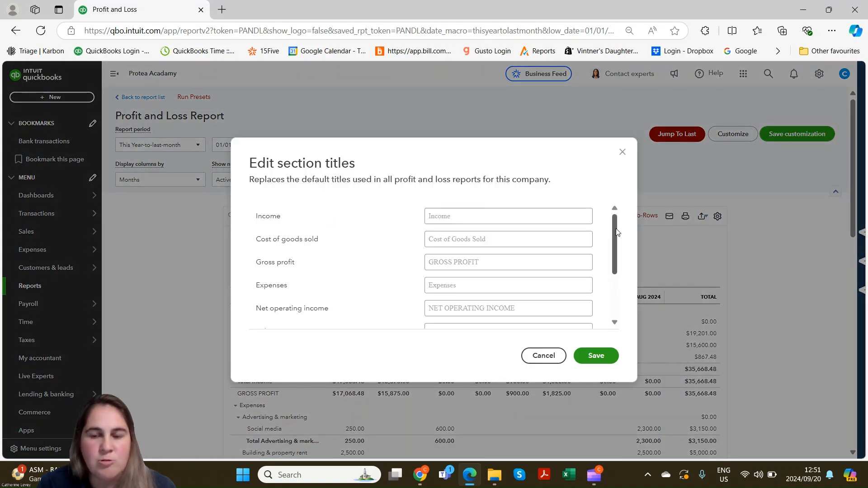
pyautogui.moveTo(615, 231); pyautogui.dragTo(614, 284)
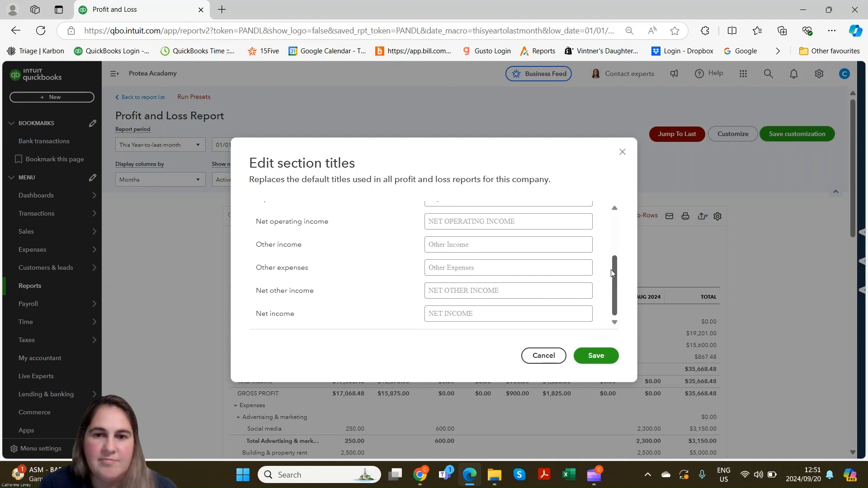
pyautogui.scroll(1, 611, 265)
pyautogui.moveTo(610, 265); pyautogui.dragTo(614, 218)
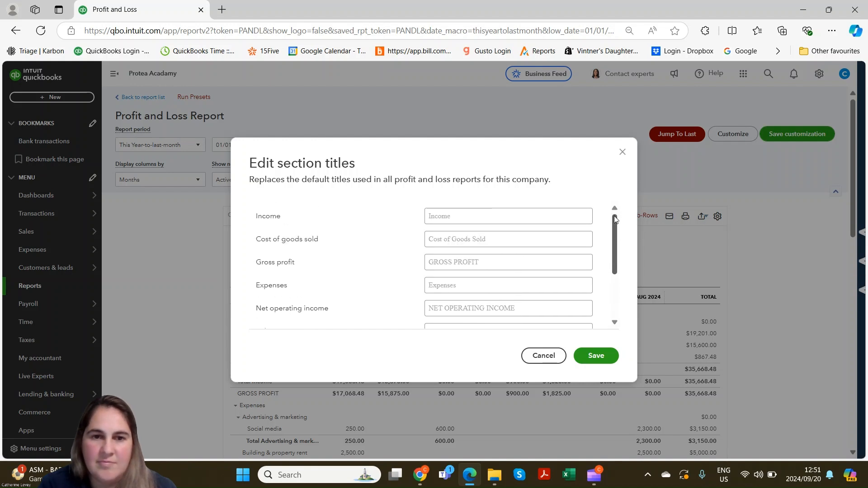
pyautogui.click(552, 358)
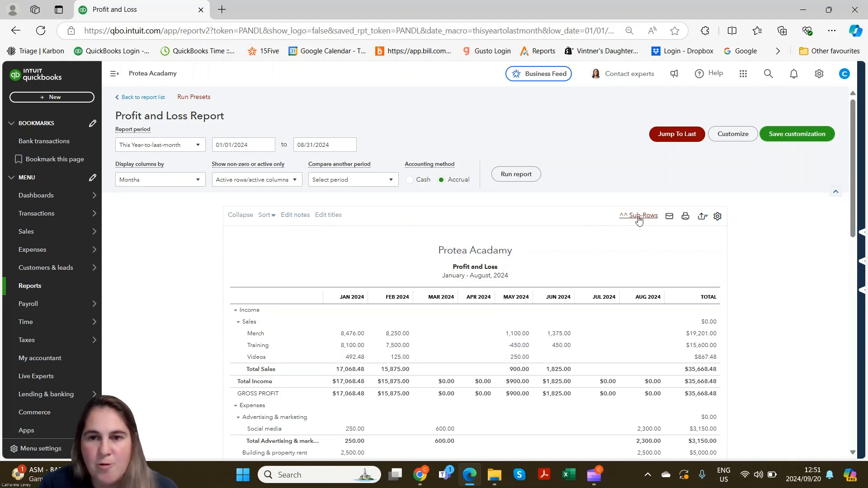
# Preview the report for printing, emailing or saving as PDF, and close the preview
pyautogui.click(670, 217)
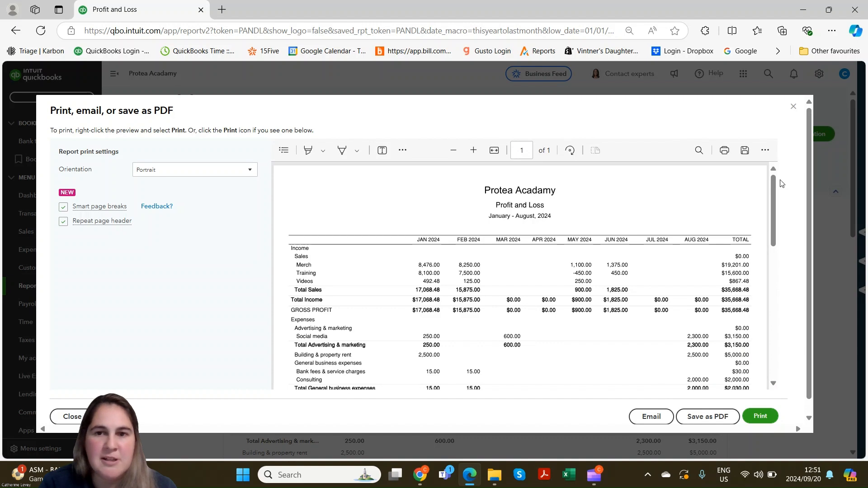
pyautogui.click(795, 108)
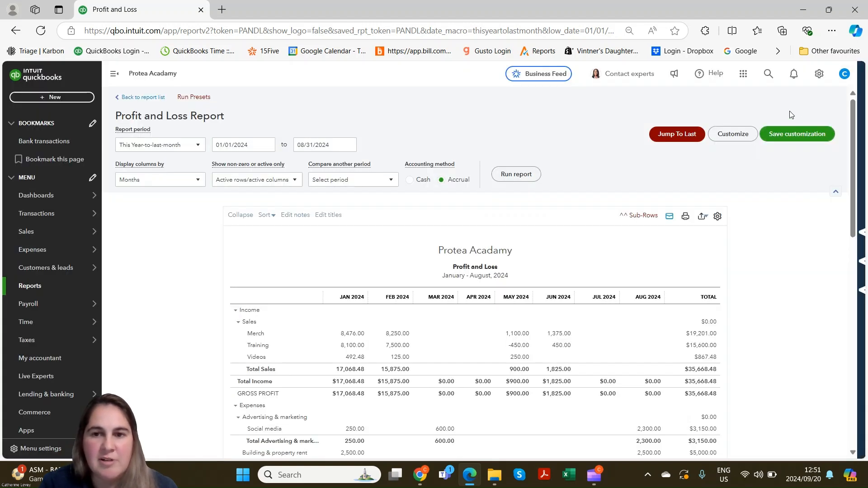
# View the report's export options and its display density setting, and close them
pyautogui.click(703, 218)
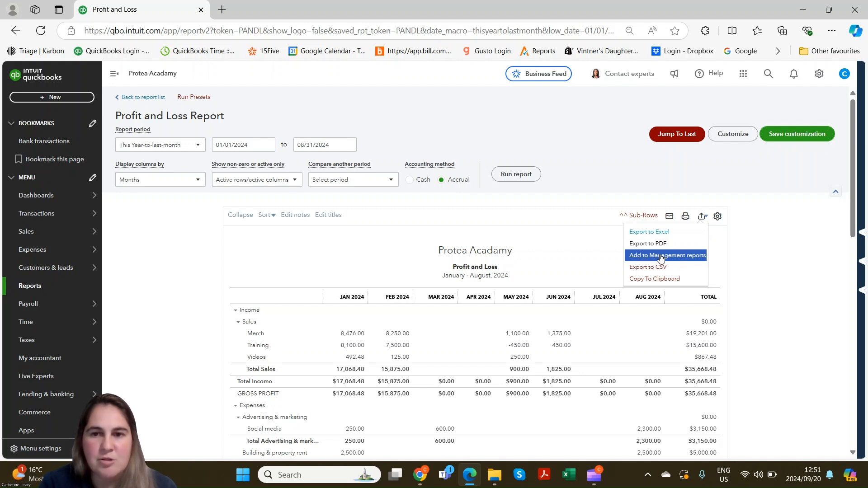
pyautogui.click(718, 217)
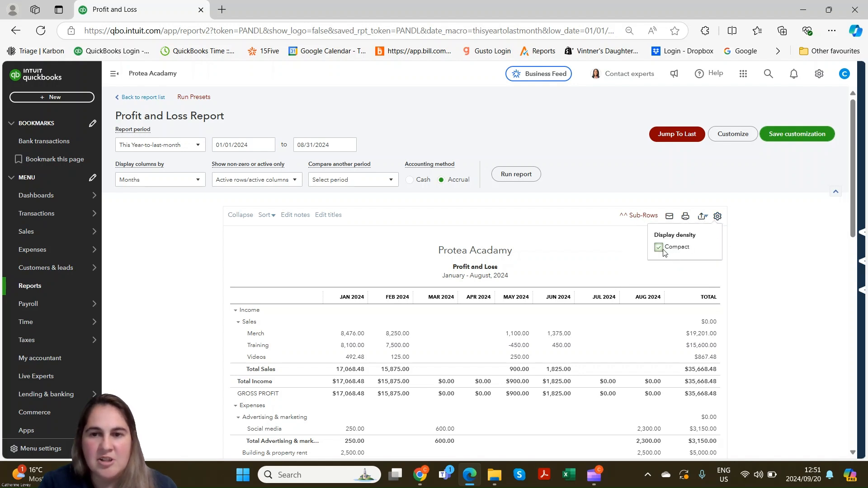
pyautogui.click(736, 234)
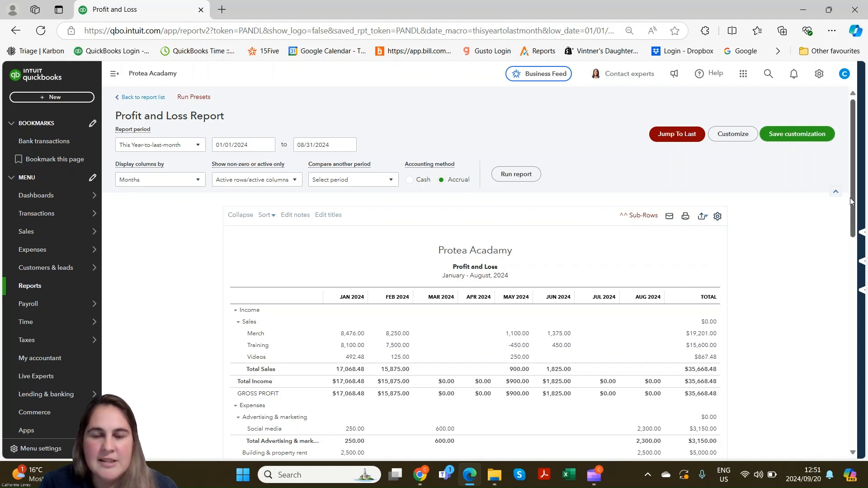
# Inspect the transactions behind the February 2024 Merch sales amount, and close the transaction report
pyautogui.moveTo(852, 202); pyautogui.dragTo(849, 253)
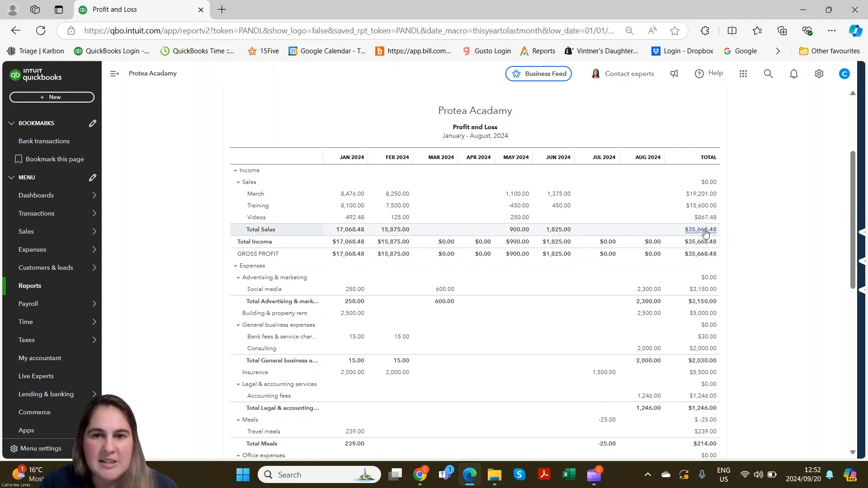
pyautogui.click(558, 195)
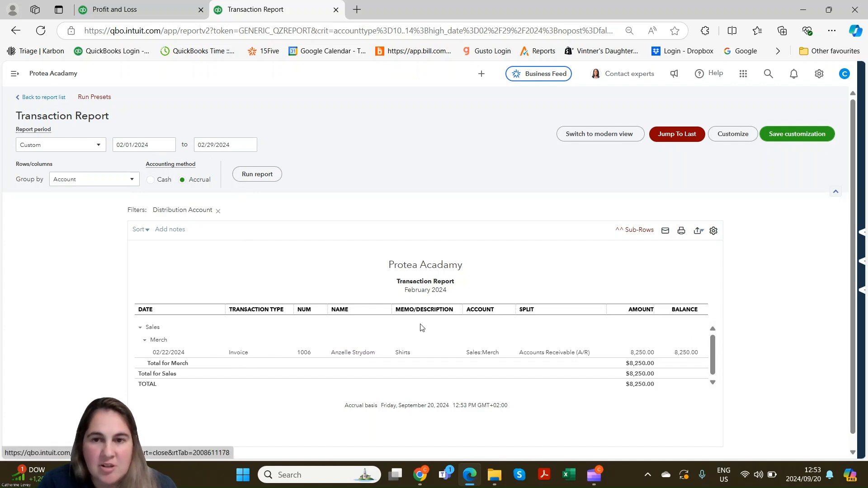
pyautogui.click(336, 9)
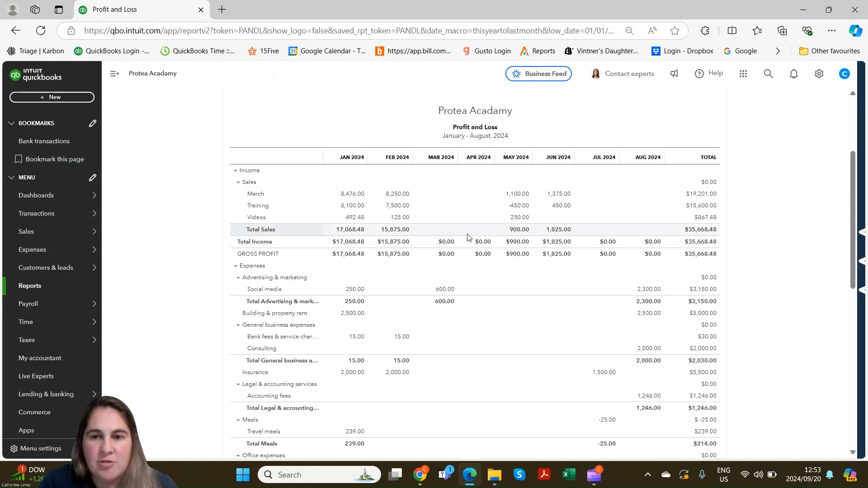
# Inspect the transactions behind the overall Total Sales amount in the classic view, and return to the Profit and Loss report
pyautogui.click(707, 234)
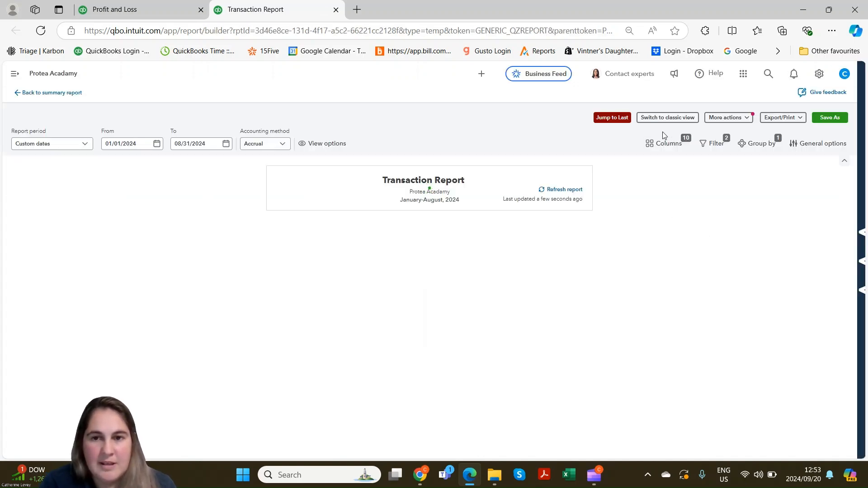
pyautogui.click(665, 119)
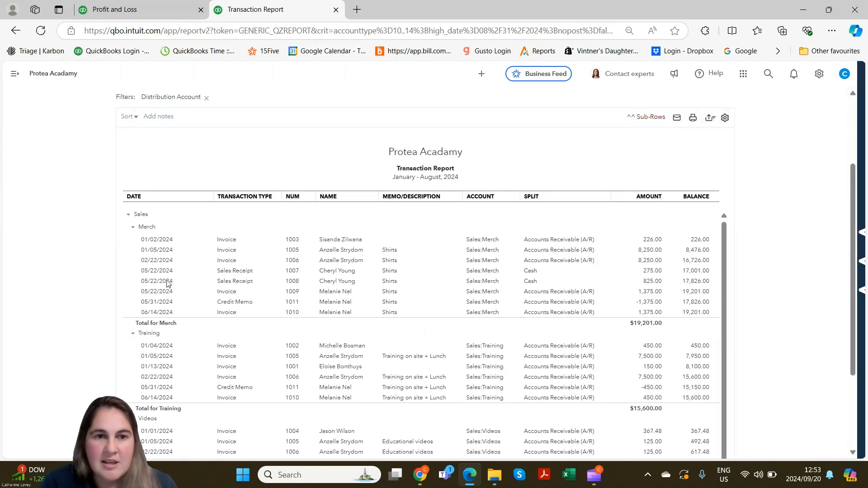
pyautogui.moveTo(849, 232); pyautogui.dragTo(806, 144)
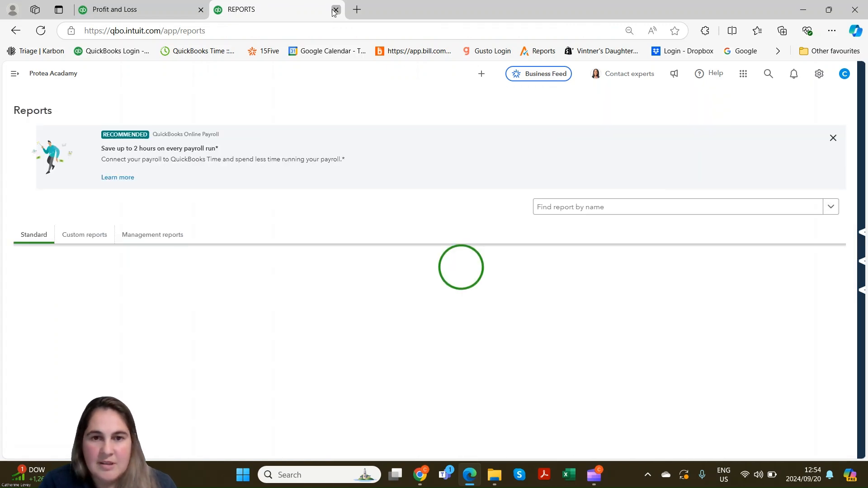
pyautogui.click(335, 10)
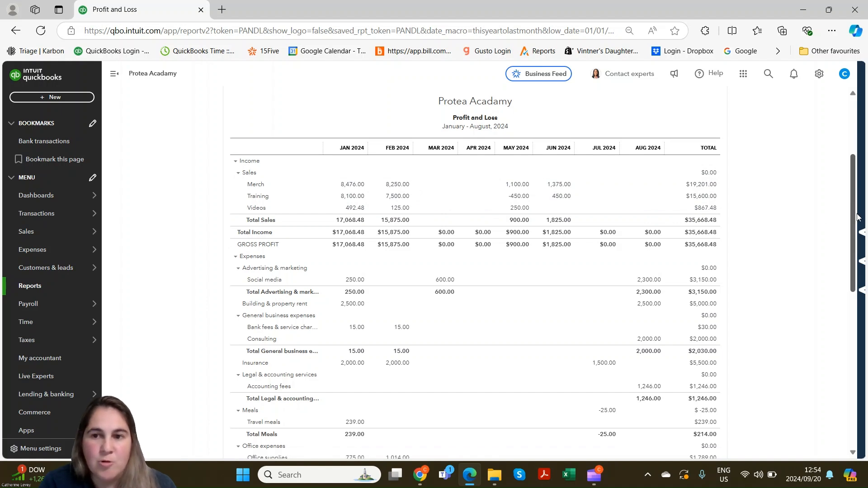
# Review the report's income, expense, other expense and net income rows across the months
pyautogui.moveTo(856, 210); pyautogui.dragTo(833, 241)
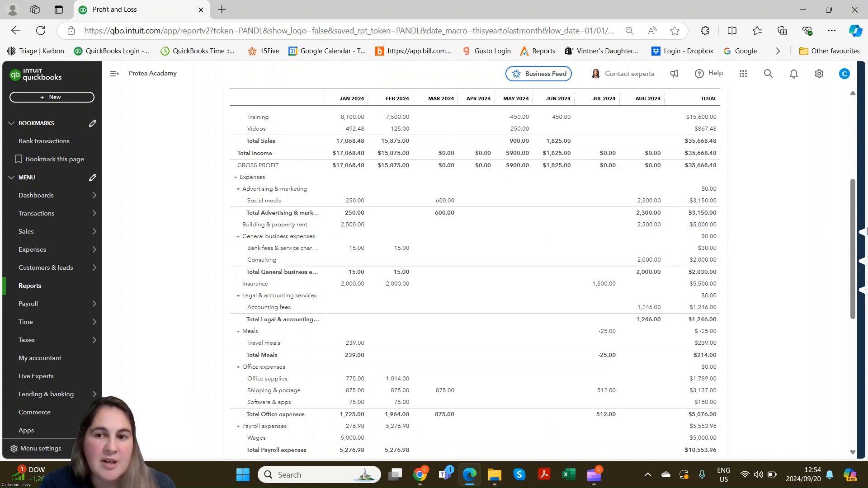
pyautogui.moveTo(853, 225); pyautogui.dragTo(851, 304)
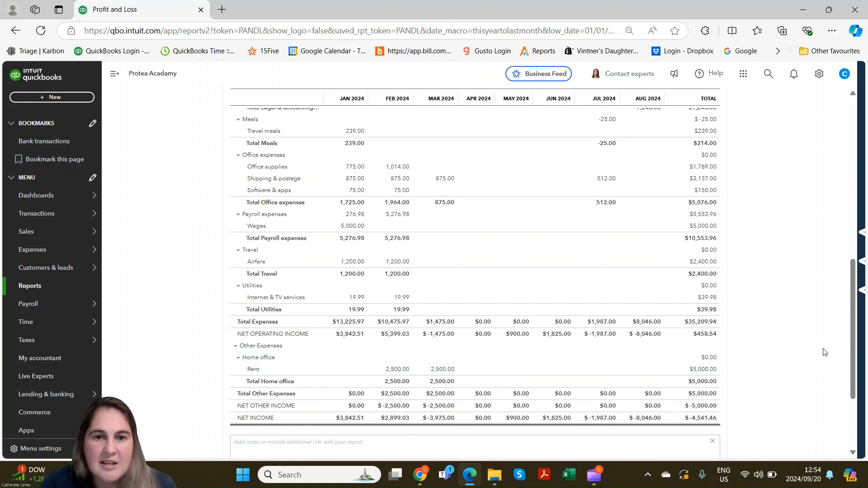
pyautogui.moveTo(846, 360); pyautogui.dragTo(842, 268)
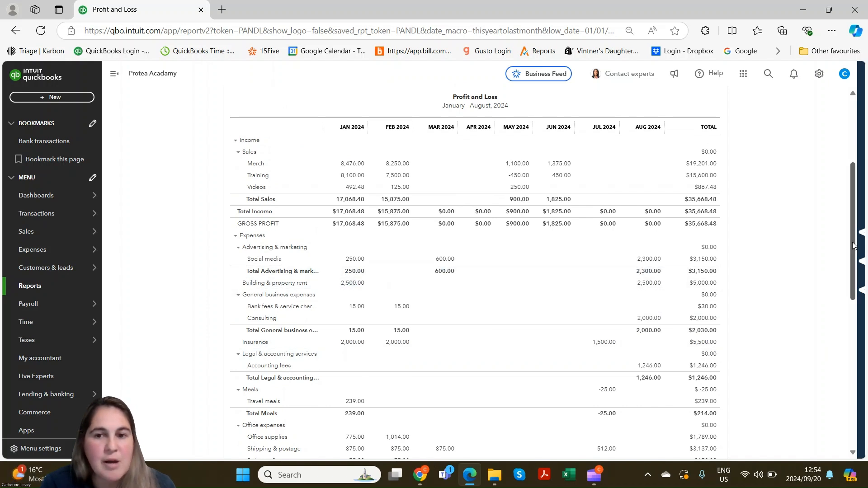
pyautogui.moveTo(854, 245); pyautogui.dragTo(864, 387)
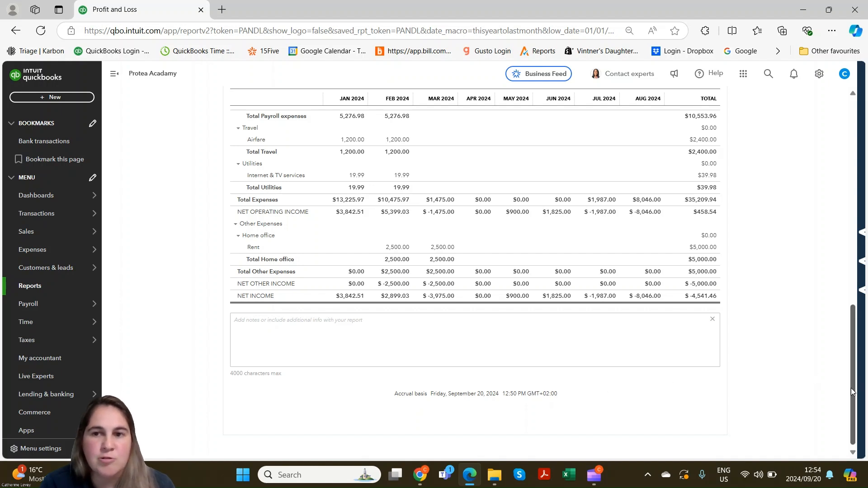
# Display the columns as Total Only, compare with the previous period (PP), and run the report
pyautogui.moveTo(851, 388); pyautogui.dragTo(822, 179)
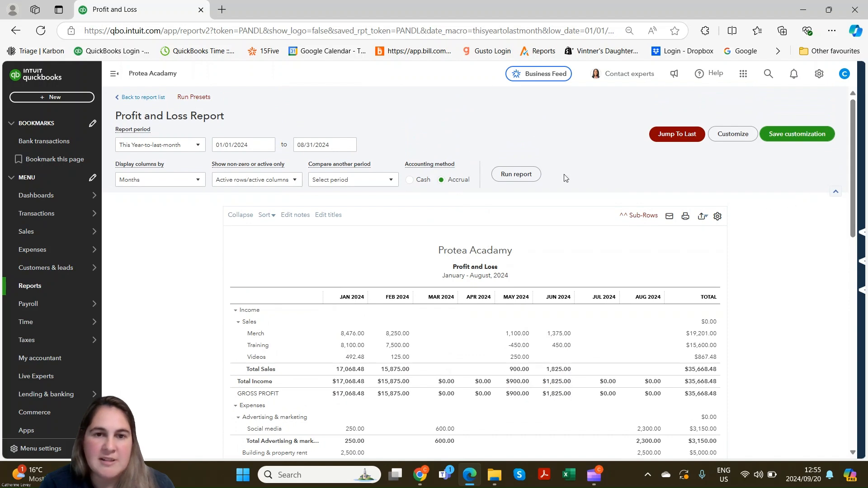
pyautogui.click(340, 181)
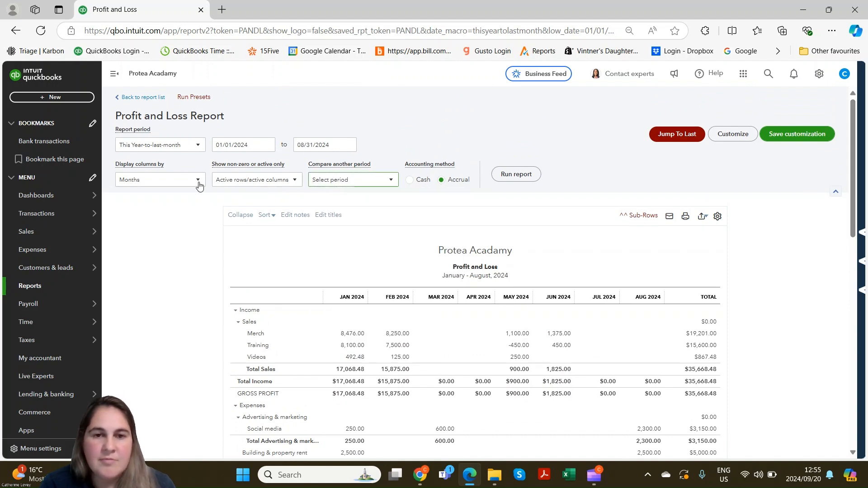
pyautogui.click(186, 183)
pyautogui.click(186, 198)
pyautogui.click(353, 179)
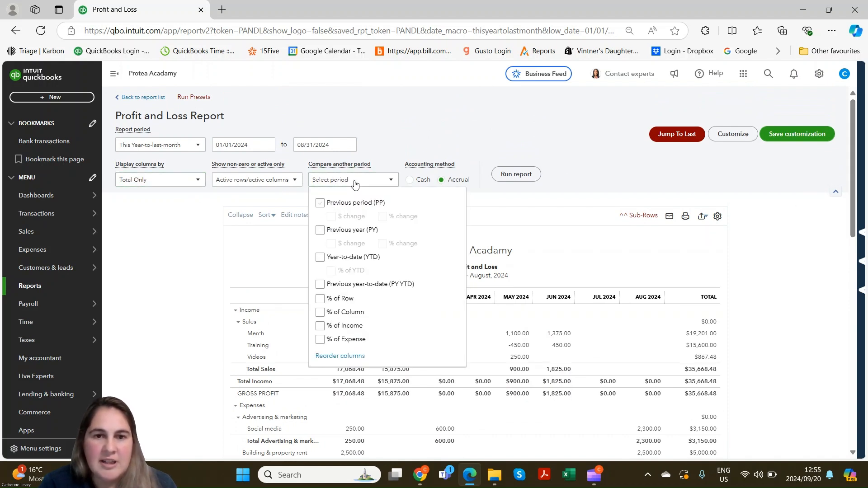
pyautogui.click(320, 204)
pyautogui.click(518, 175)
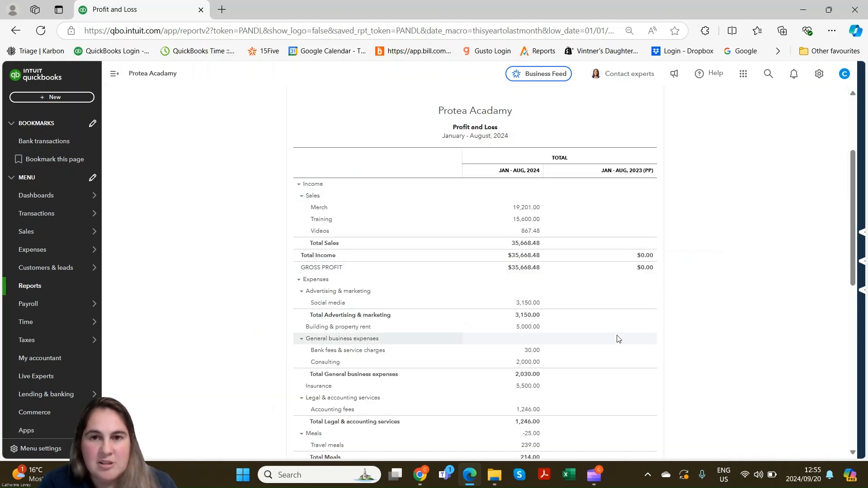
# Add the $ change and % change columns to the previous period comparison and rerun the report
pyautogui.moveTo(853, 225); pyautogui.dragTo(838, 169)
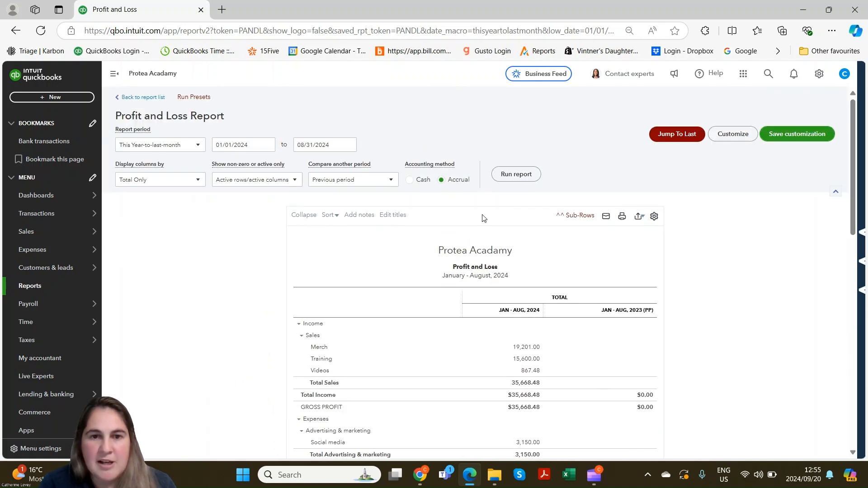
pyautogui.click(367, 181)
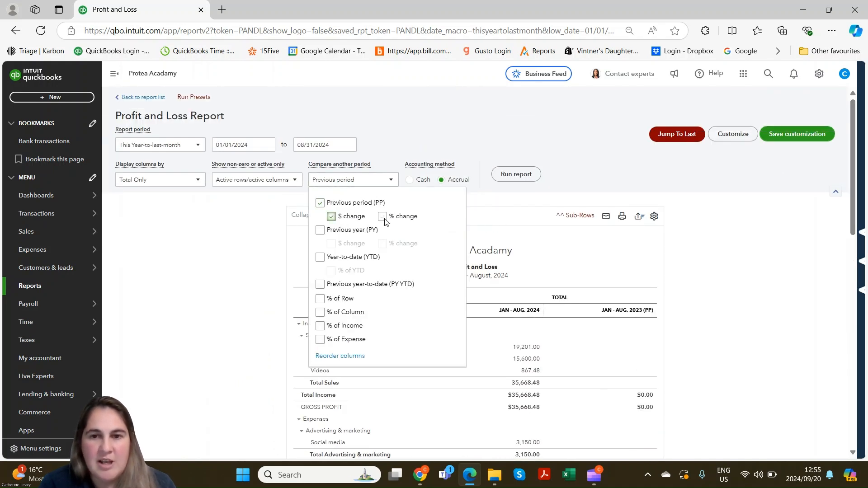
pyautogui.click(514, 179)
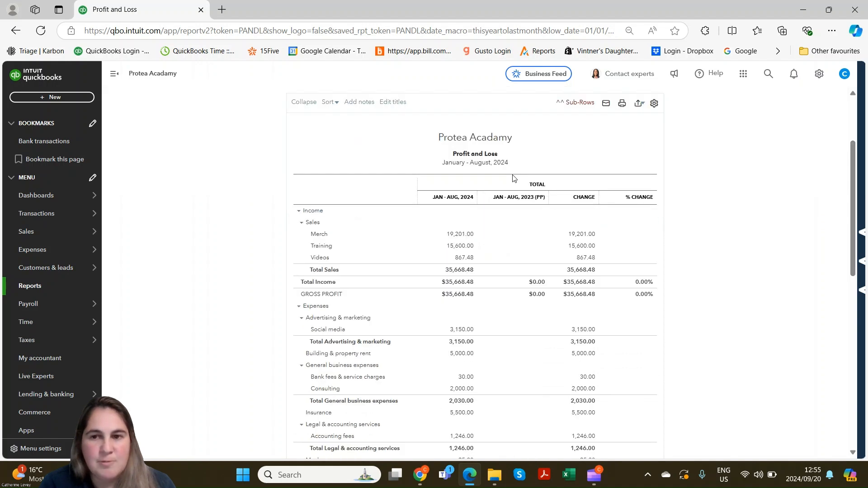
# Replace the previous period comparison with Year-to-date (YTD) including % of YTD, and rerun the report
pyautogui.scroll(3, 851, 197)
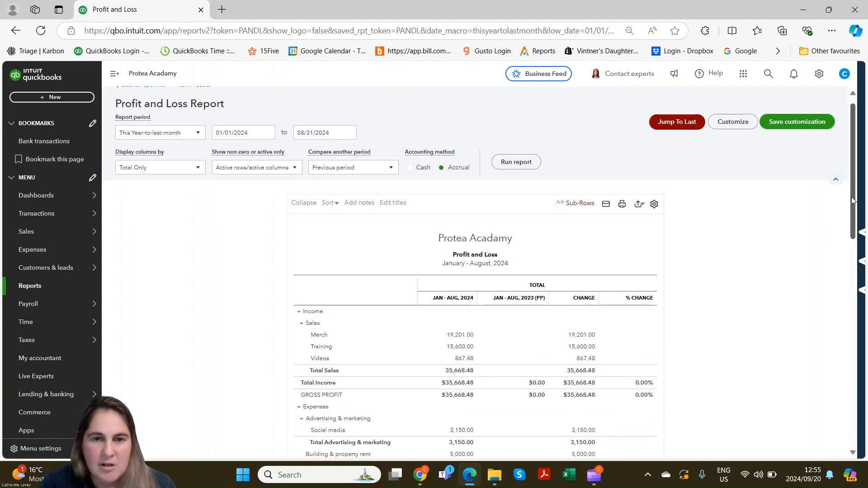
pyautogui.click(367, 181)
pyautogui.click(321, 204)
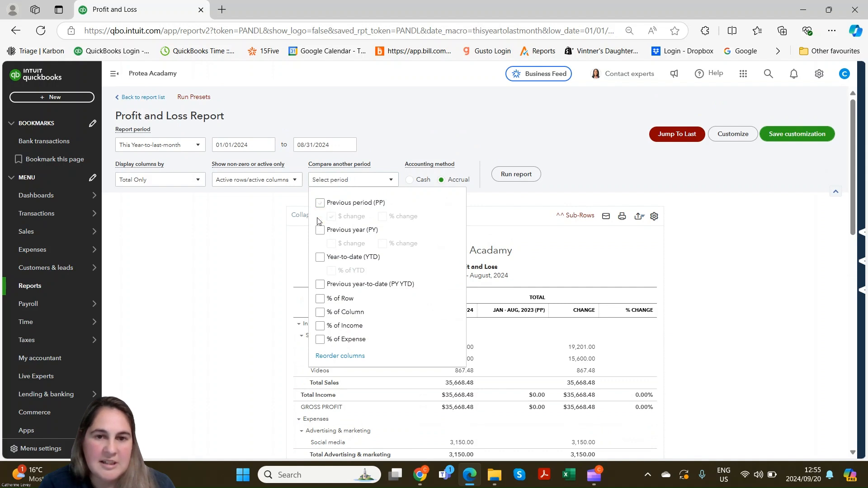
pyautogui.click(320, 232)
pyautogui.click(321, 231)
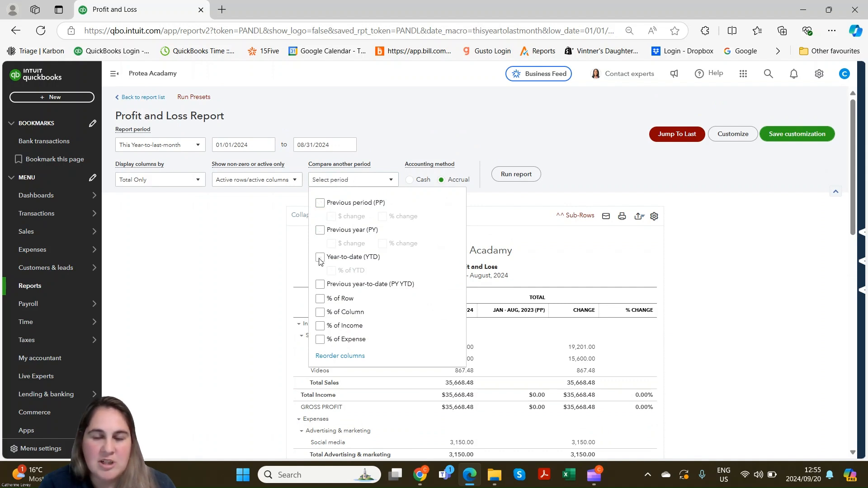
pyautogui.click(320, 257)
pyautogui.click(332, 271)
pyautogui.click(511, 176)
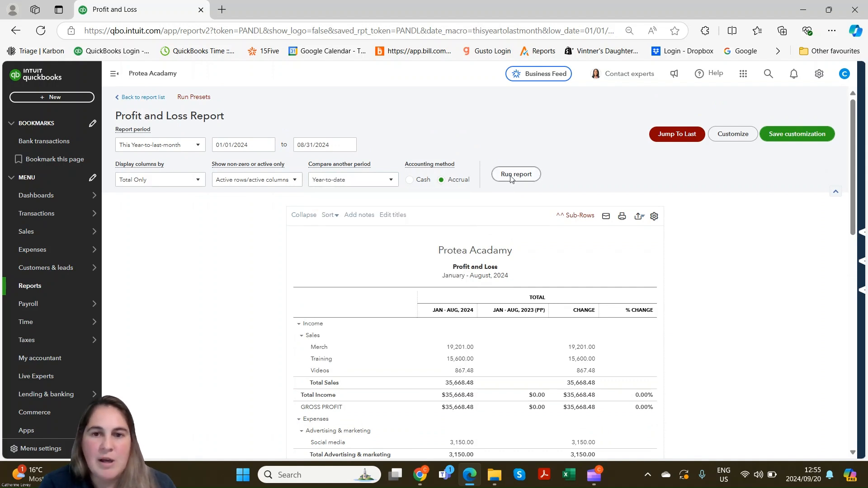
pyautogui.click(511, 176)
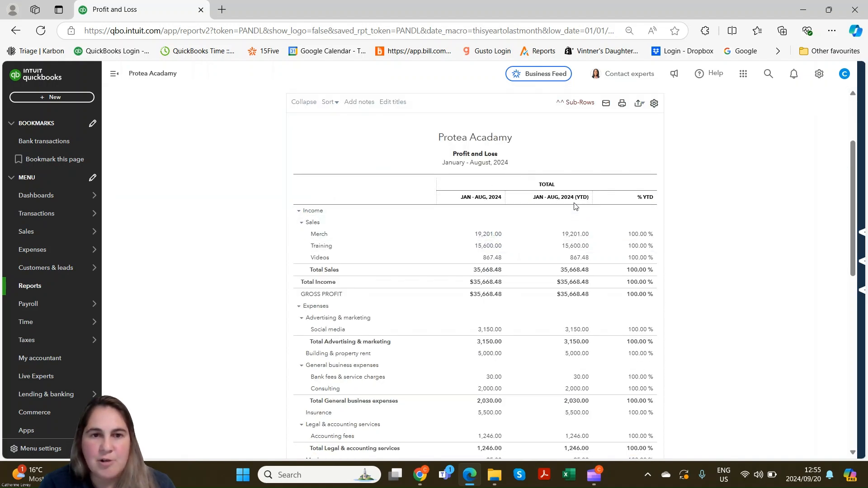
# Set the report period to Last Month, rerun the report, and review August against the year-to-date figures
pyautogui.scroll(3, 373, 149)
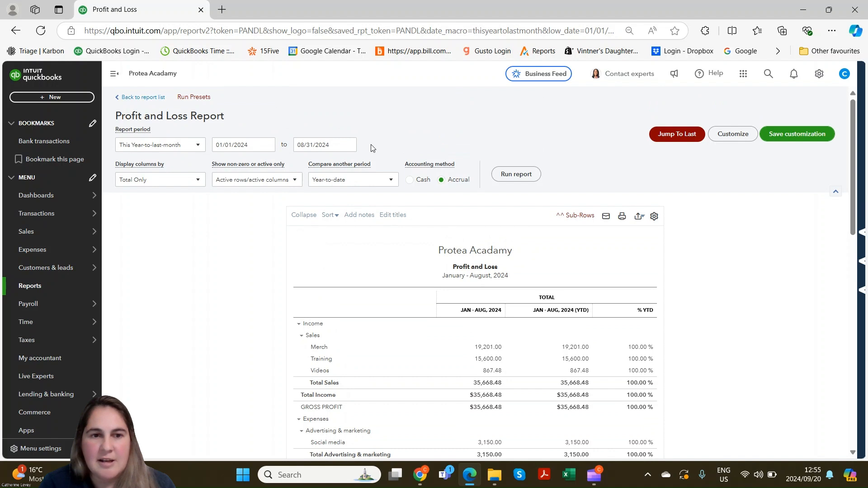
pyautogui.click(180, 145)
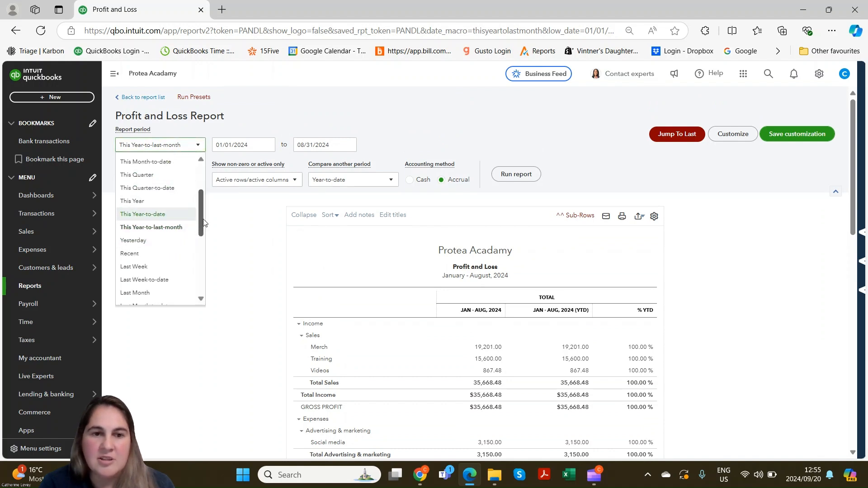
pyautogui.scroll(3, 198, 206)
pyautogui.scroll(-5, 147, 226)
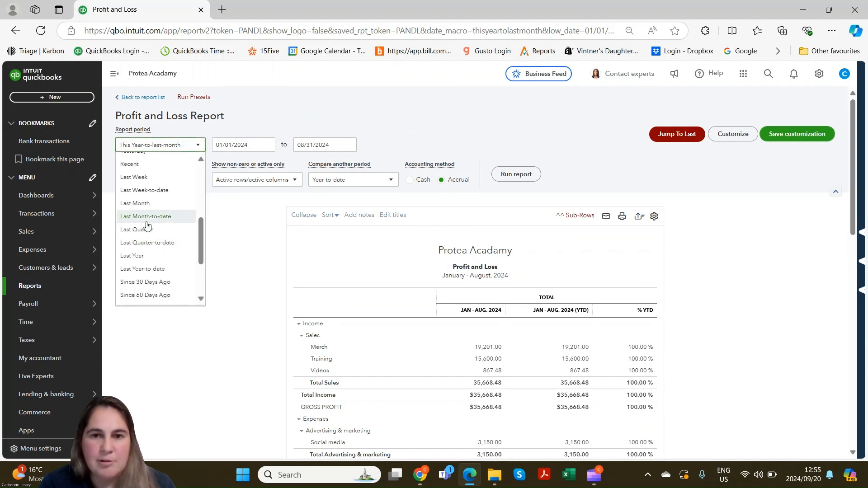
pyautogui.click(140, 203)
pyautogui.click(516, 174)
pyautogui.scroll(-3, 517, 180)
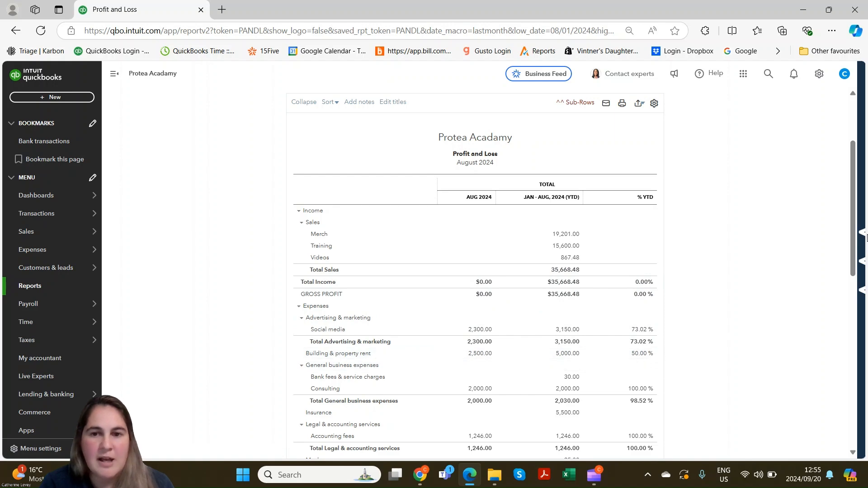
pyautogui.scroll(-8, 848, 248)
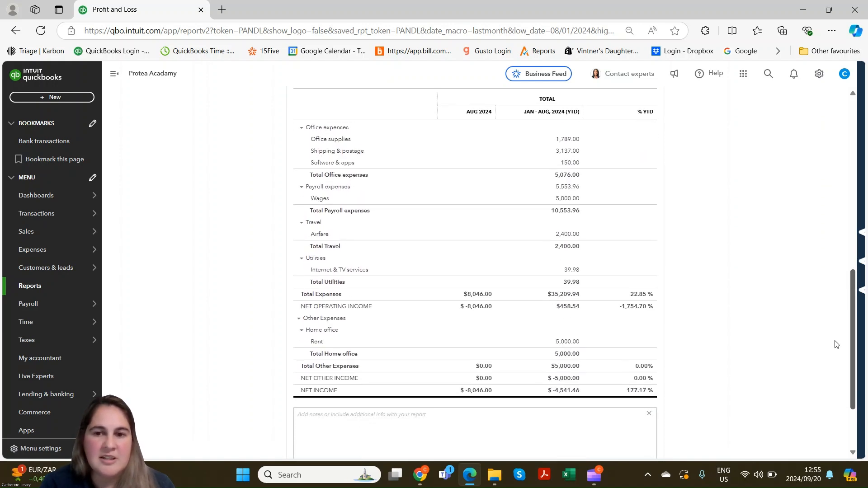
pyautogui.scroll(1, 837, 345)
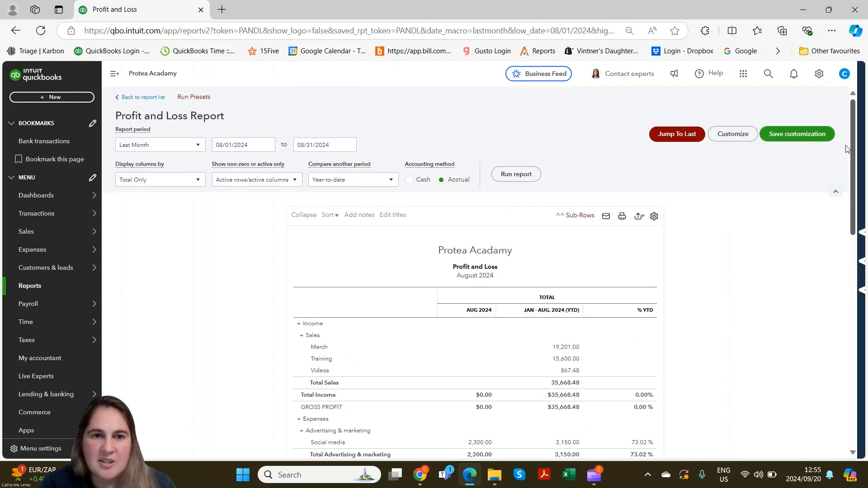
# Set the report period to This Year-to-last-month, remove the Year-to-date comparison, and rerun the report
pyautogui.click(170, 146)
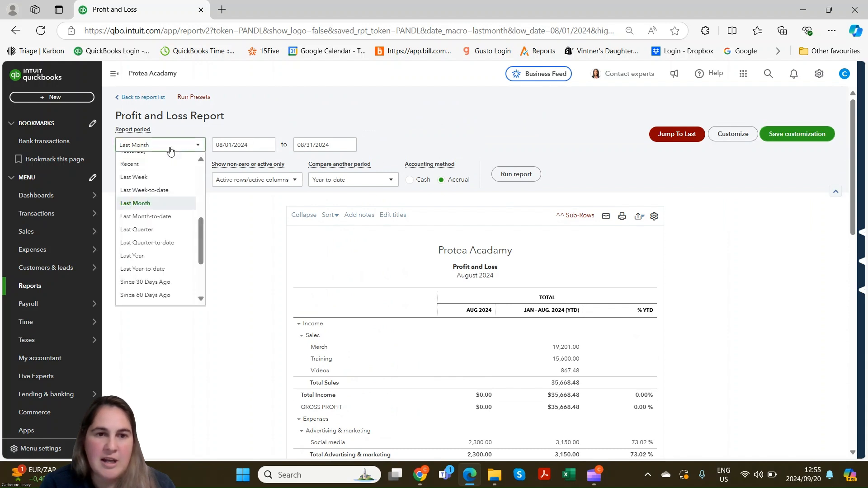
pyautogui.scroll(4, 200, 218)
pyautogui.scroll(-2, 172, 243)
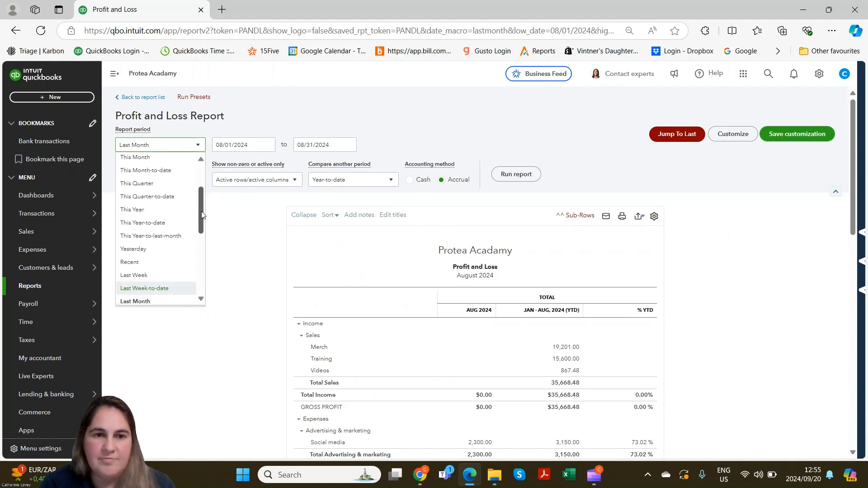
pyautogui.click(172, 244)
pyautogui.click(156, 183)
pyautogui.click(157, 184)
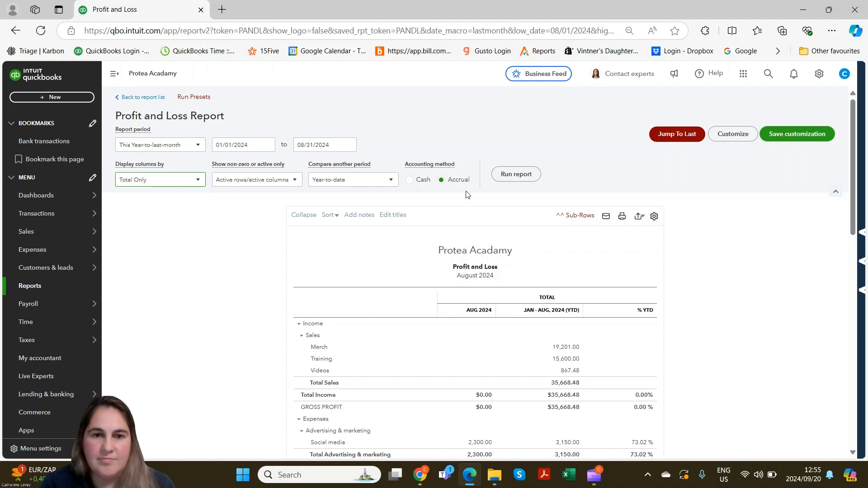
pyautogui.click(352, 181)
pyautogui.click(323, 254)
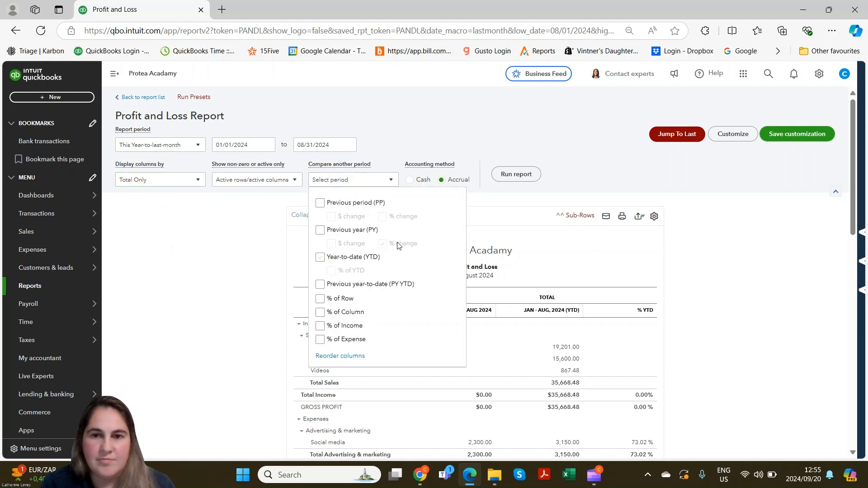
pyautogui.click(521, 174)
pyautogui.click(525, 174)
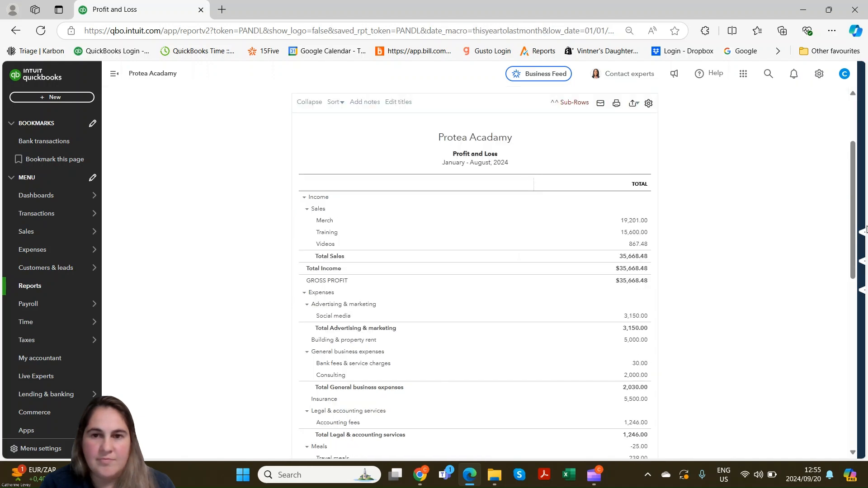
# Open the report's customization settings and choose All Dates as the report period
pyautogui.scroll(3, 852, 217)
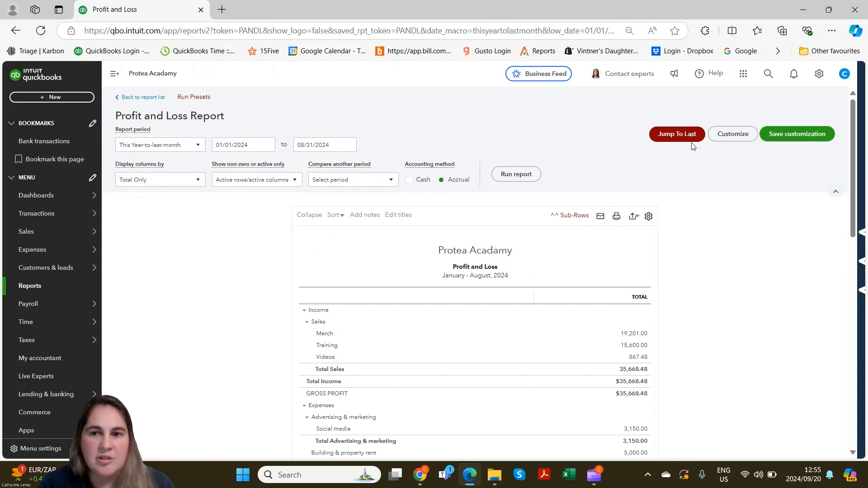
pyautogui.click(740, 139)
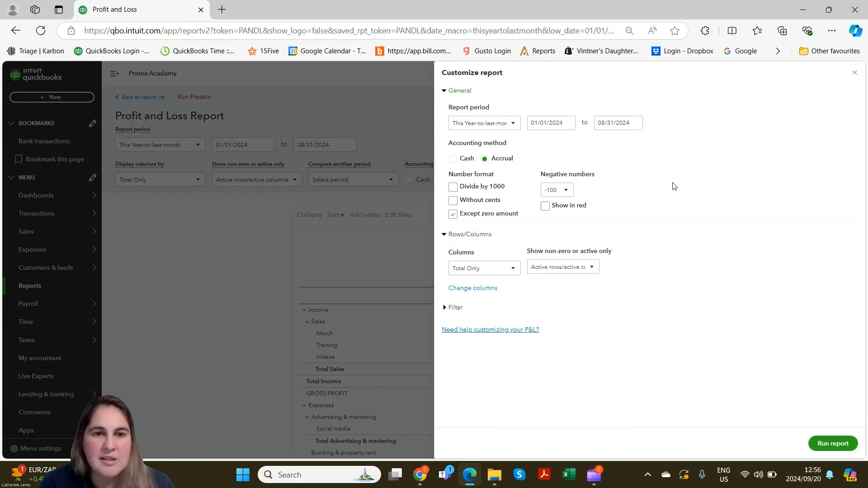
pyautogui.click(504, 125)
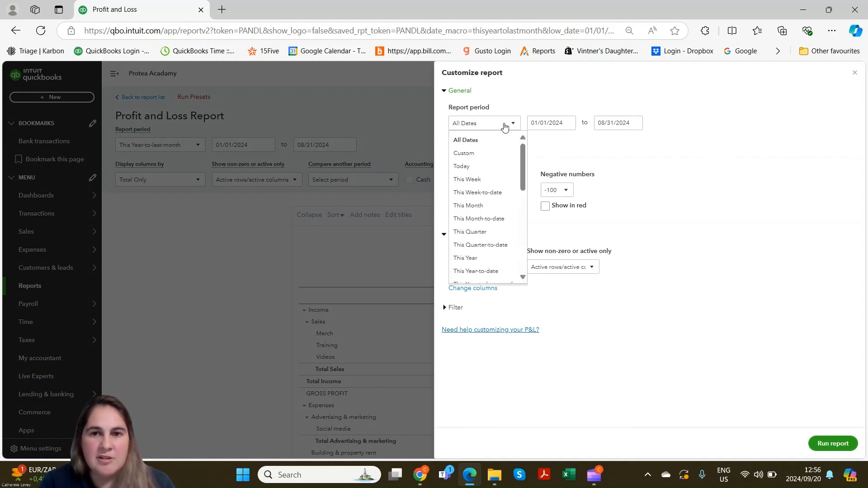
pyautogui.click(505, 124)
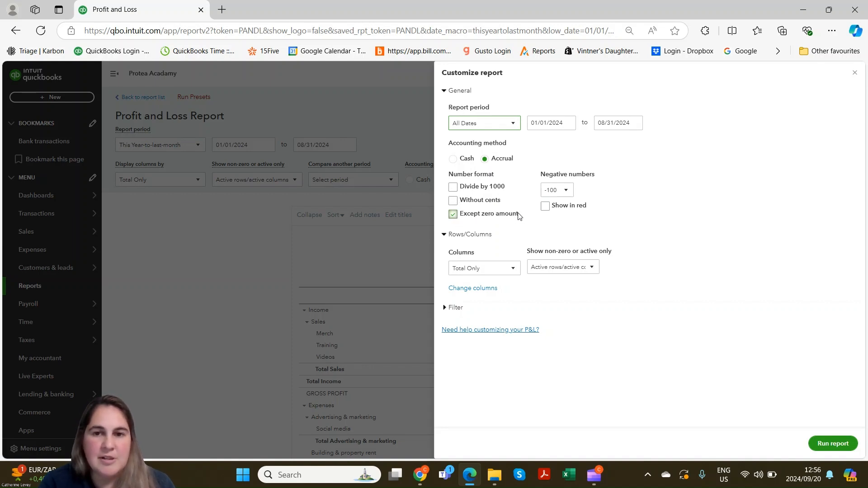
# Try the (100) and 100- negative number formats, return to -100, and check the Show in red option
pyautogui.click(570, 192)
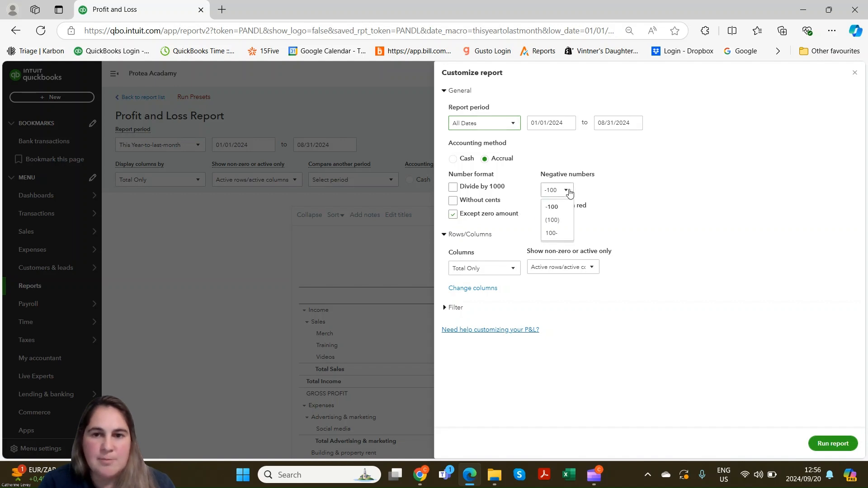
pyautogui.click(561, 221)
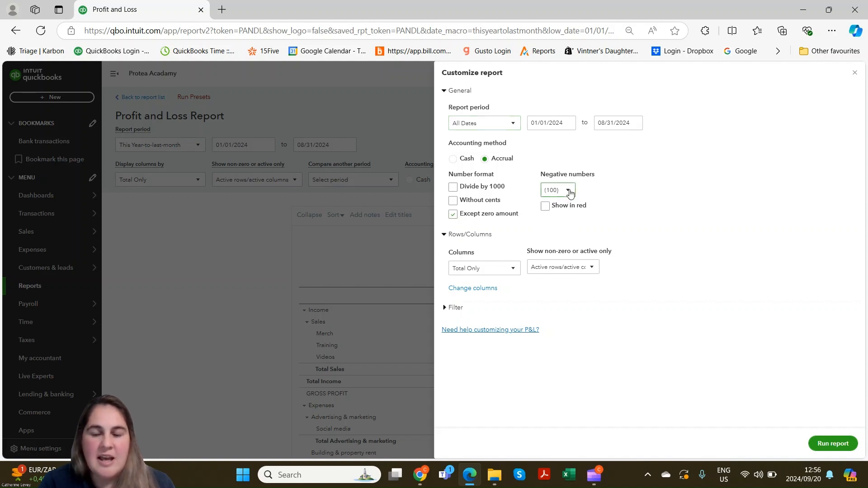
pyautogui.click(569, 191)
pyautogui.click(565, 233)
pyautogui.click(560, 191)
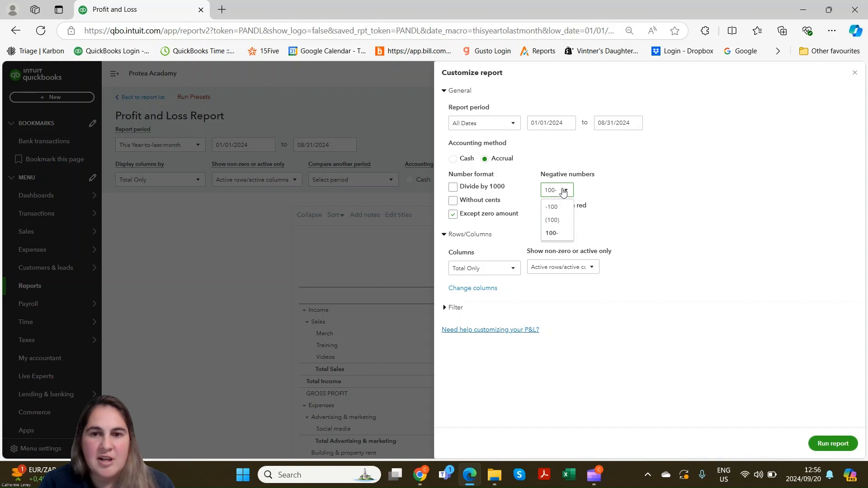
pyautogui.click(553, 207)
pyautogui.click(546, 206)
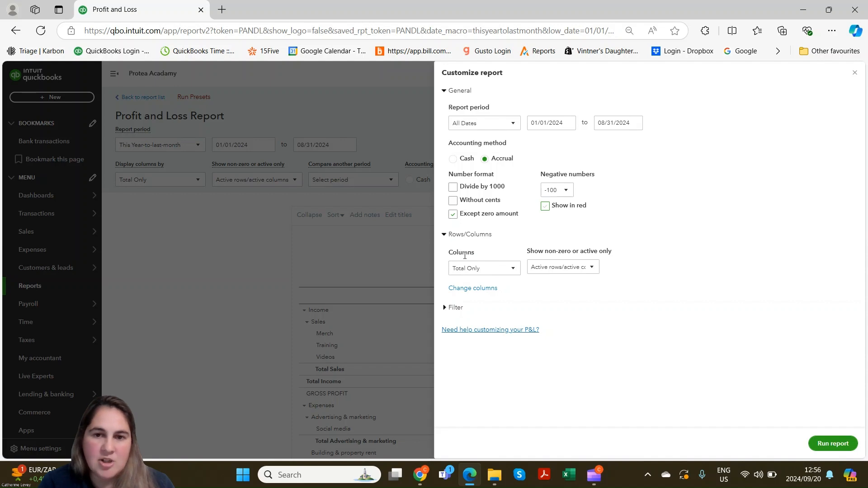
# Examine the column display, non-zero or active, and comparison column choices in the customization's Rows/Columns section, then collapse it
pyautogui.click(504, 271)
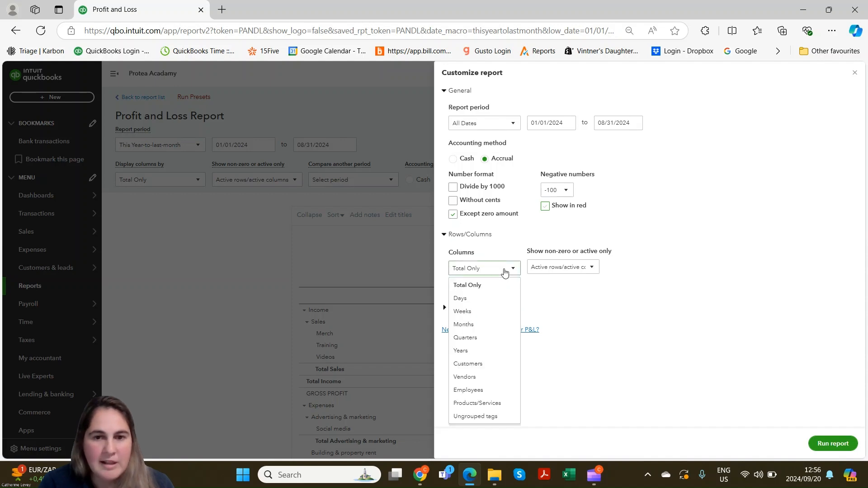
pyautogui.click(504, 270)
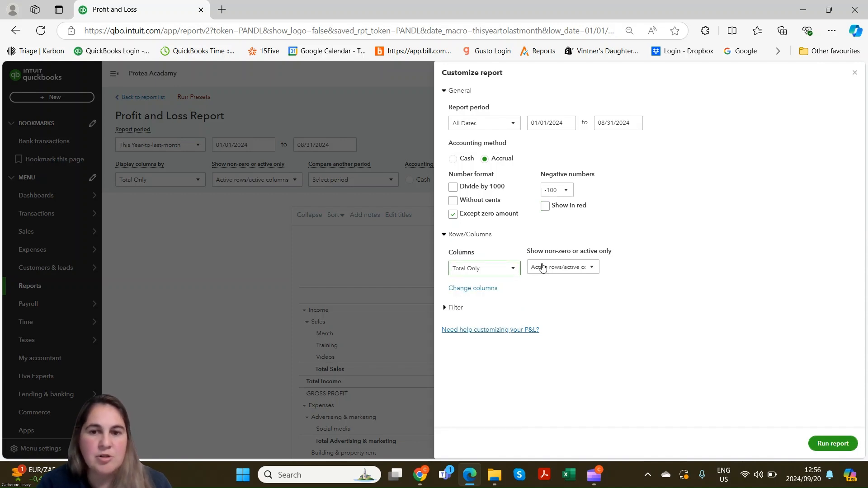
pyautogui.click(542, 267)
pyautogui.click(543, 267)
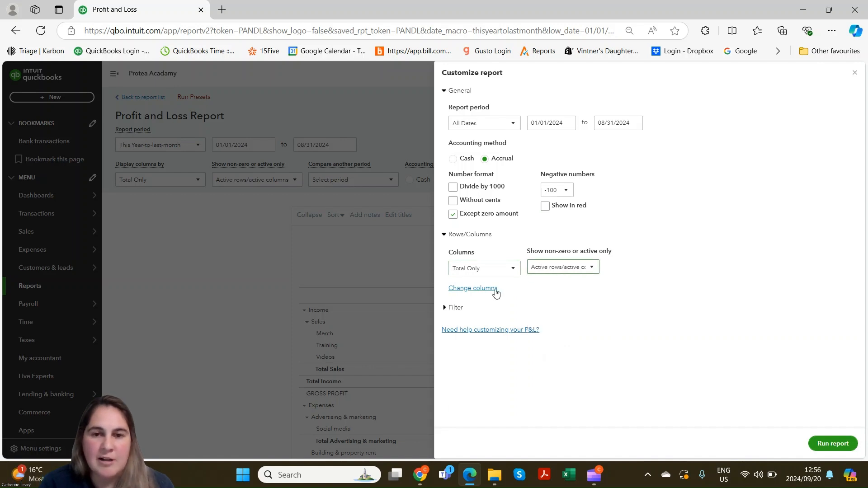
pyautogui.click(481, 290)
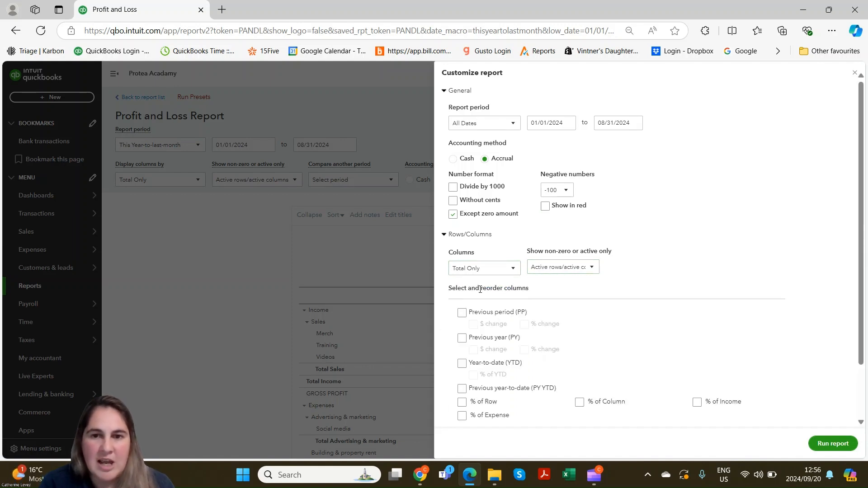
pyautogui.scroll(-2, 864, 201)
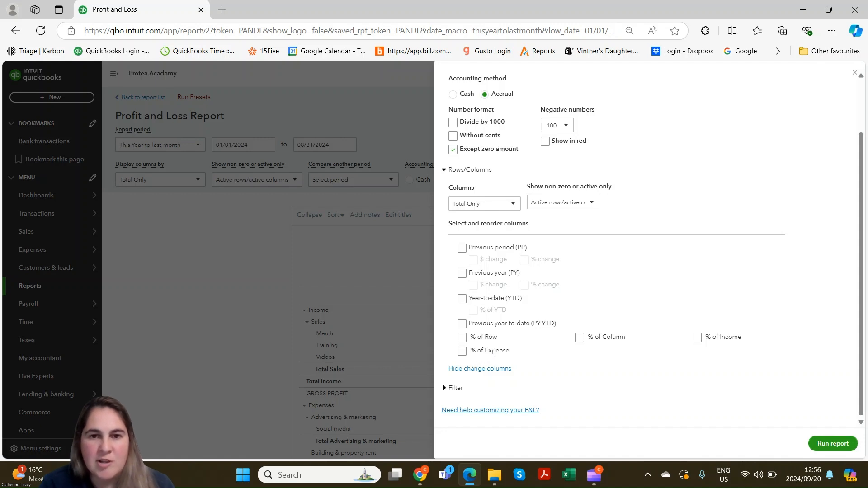
pyautogui.click(446, 170)
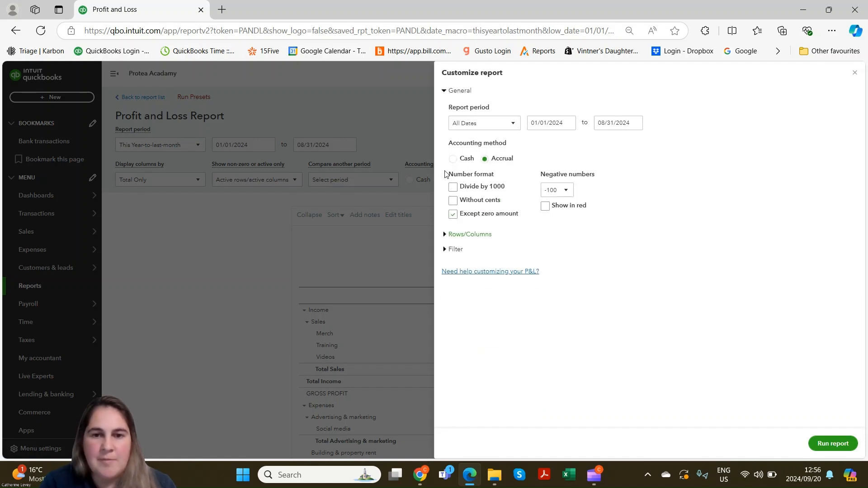
# Expand the customization's filters and look through the account groups available for the Distribution Account filter
pyautogui.click(448, 251)
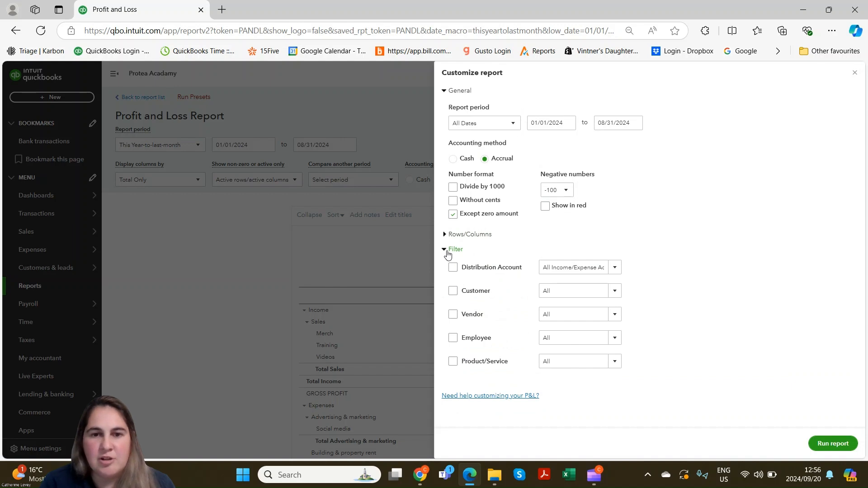
pyautogui.click(615, 268)
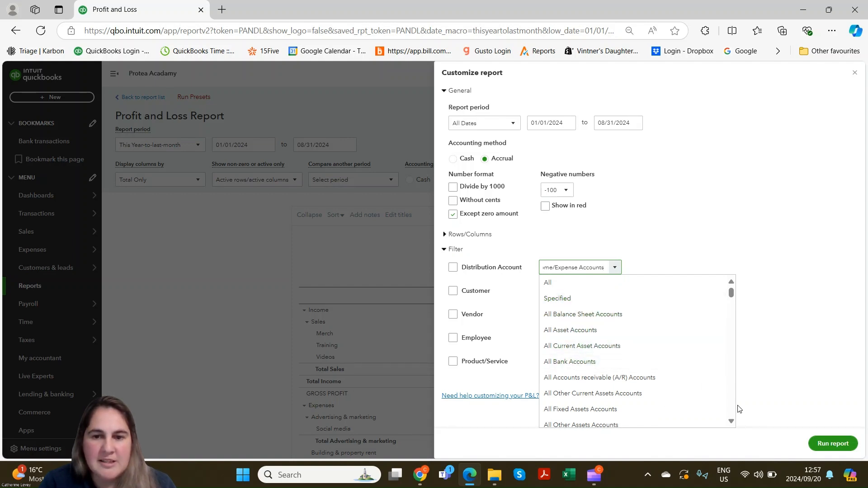
pyautogui.click(731, 421)
pyautogui.click(731, 423)
pyautogui.click(732, 423)
pyautogui.click(732, 424)
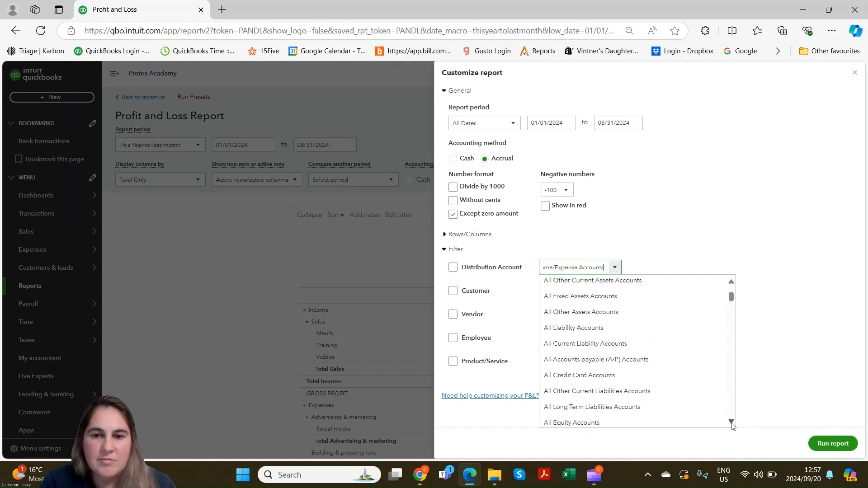
pyautogui.click(731, 423)
pyautogui.click(731, 423)
pyautogui.click(732, 424)
pyautogui.click(731, 423)
pyautogui.click(732, 423)
pyautogui.click(732, 424)
pyautogui.click(732, 423)
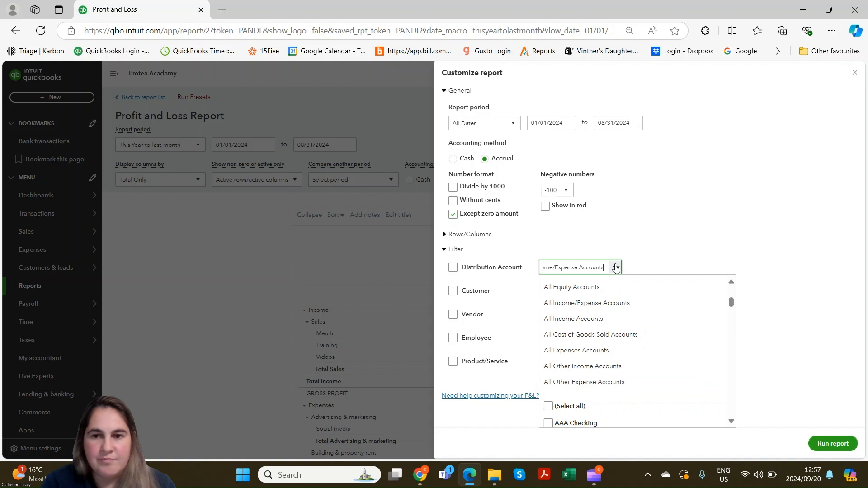
pyautogui.click(732, 244)
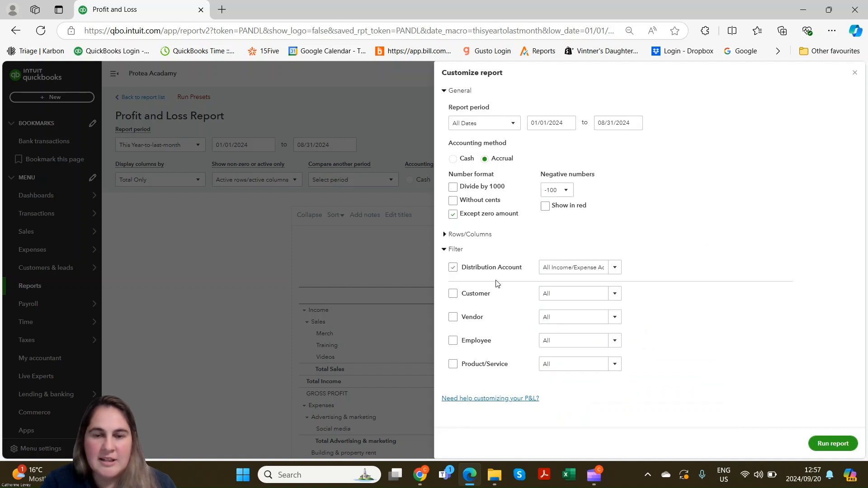
# Reset the Distribution Account filter to All, keep it enabled, and look through the individual accounts it offers
pyautogui.click(453, 267)
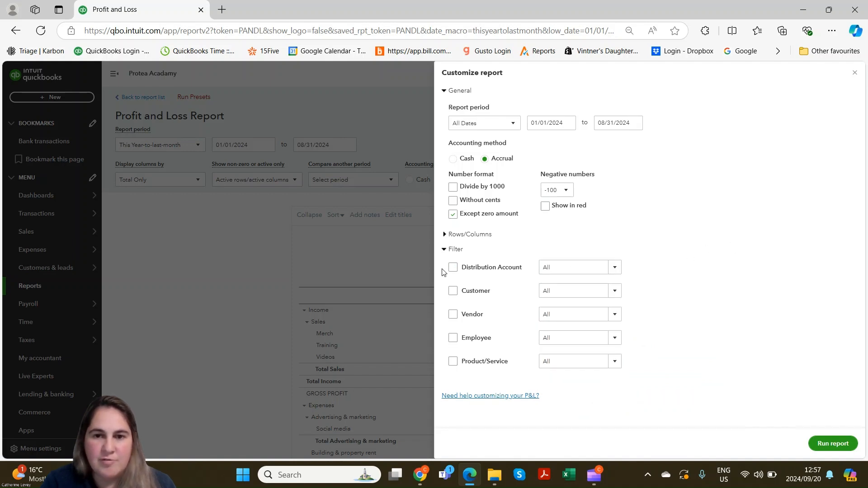
pyautogui.click(453, 268)
pyautogui.click(615, 268)
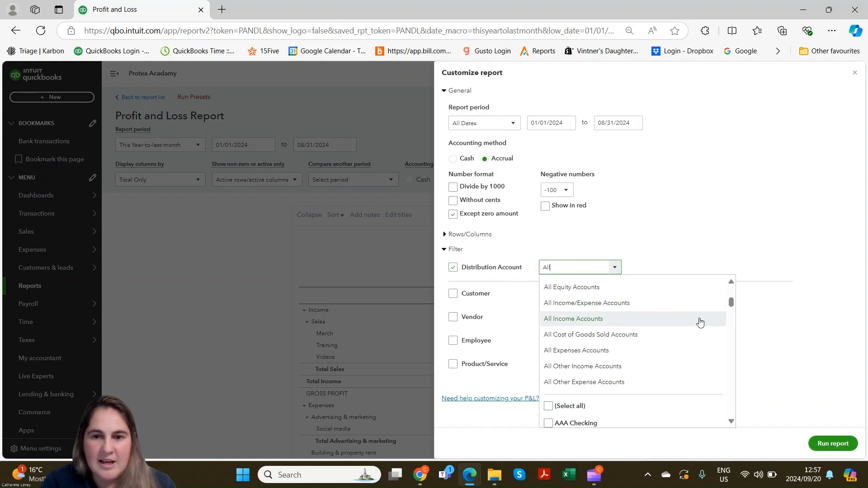
pyautogui.moveTo(730, 307); pyautogui.dragTo(730, 351)
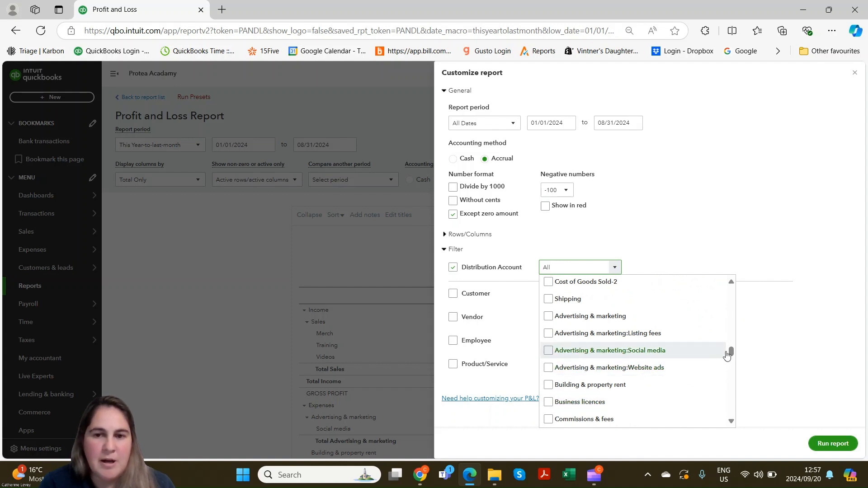
pyautogui.moveTo(730, 352); pyautogui.dragTo(749, 282)
pyautogui.click(735, 249)
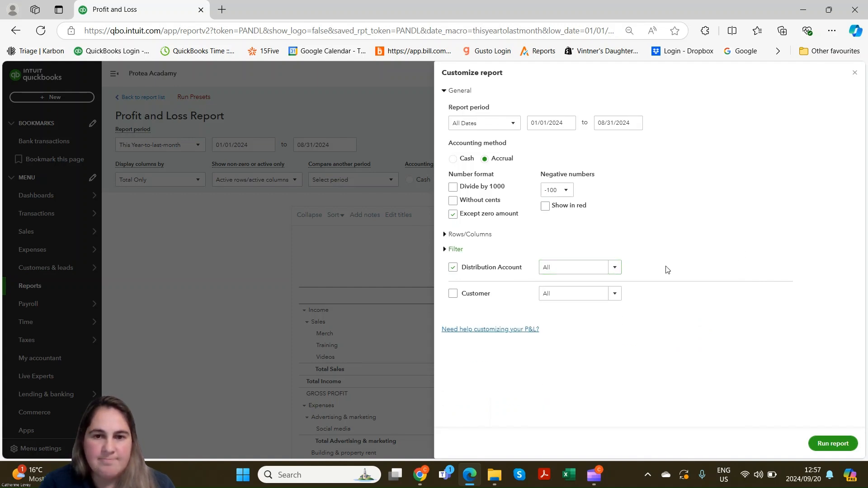
pyautogui.click(453, 249)
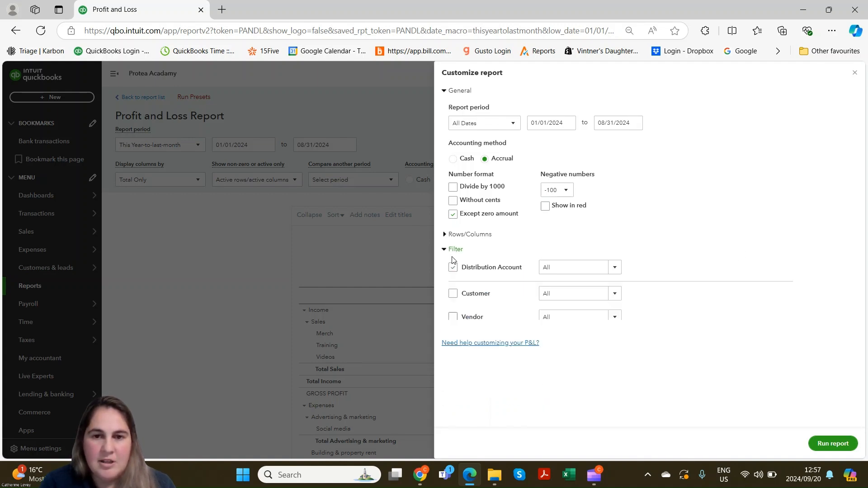
# Look through the choices offered by the Customer and Vendor filters, and leave both filters disabled
pyautogui.click(453, 291)
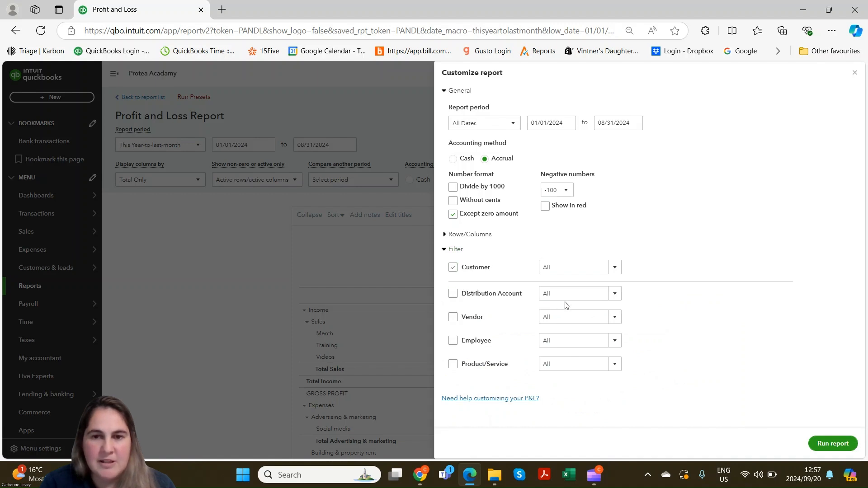
pyautogui.click(616, 269)
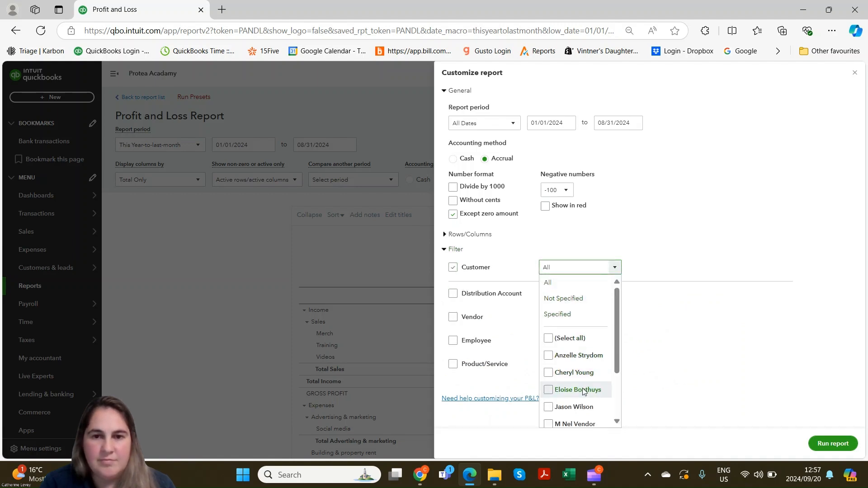
pyautogui.click(453, 268)
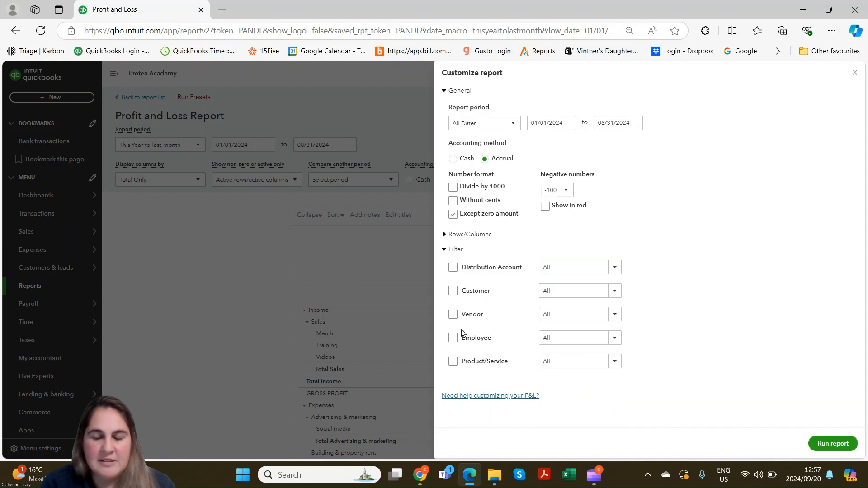
pyautogui.click(454, 315)
pyautogui.click(614, 269)
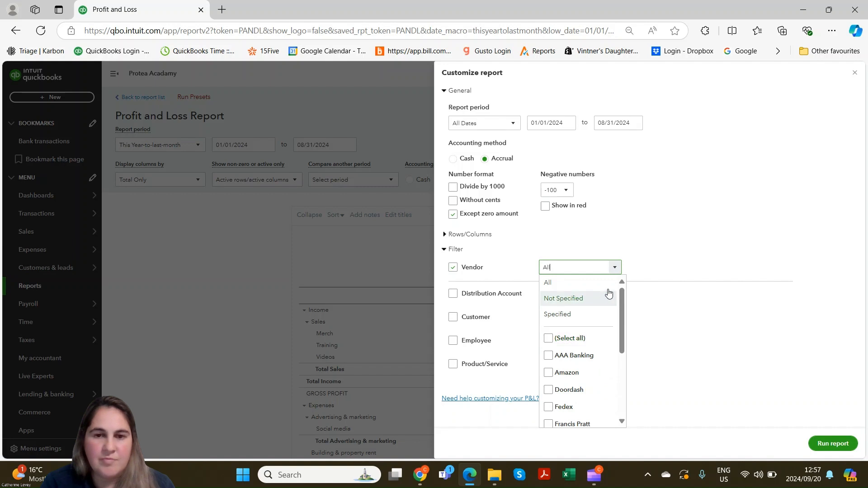
pyautogui.click(454, 268)
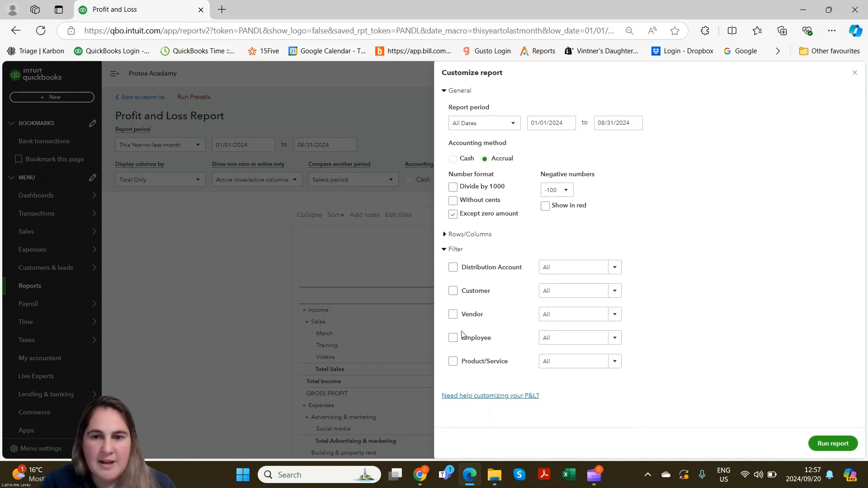
# Look through the choices offered by the Employee and Product/Service filters, and leave both filters disabled
pyautogui.click(453, 338)
pyautogui.click(614, 269)
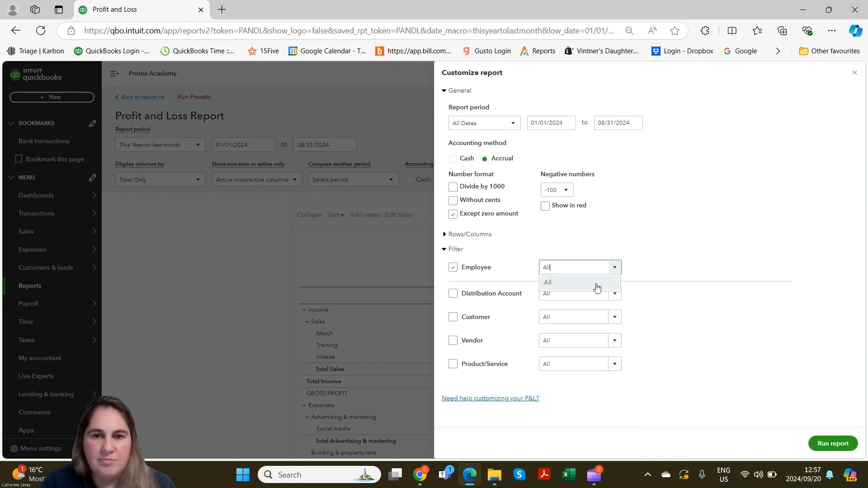
pyautogui.click(453, 268)
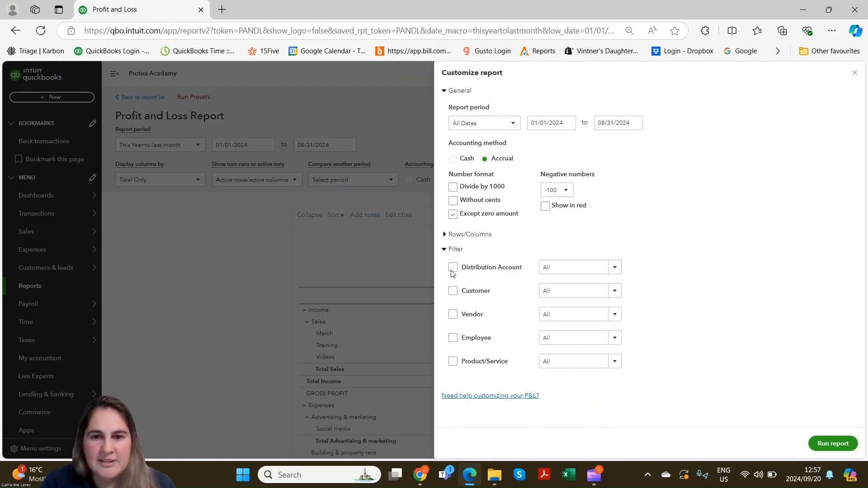
pyautogui.click(453, 361)
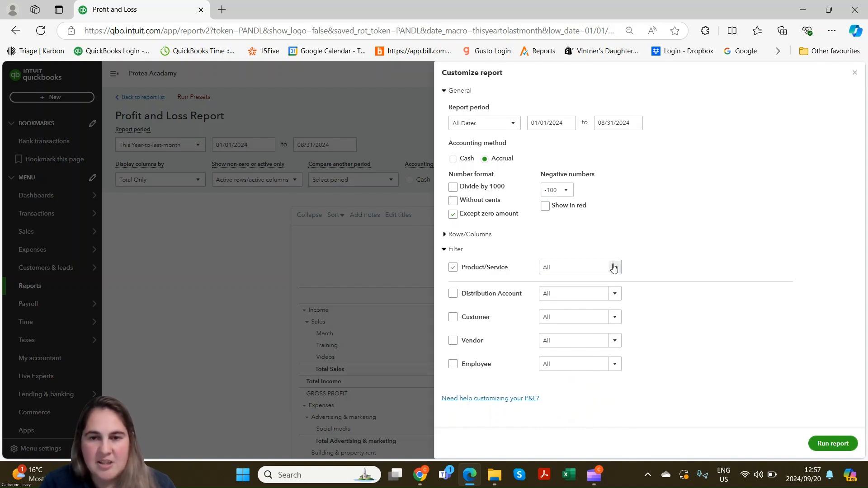
pyautogui.click(614, 268)
pyautogui.scroll(-1, 609, 357)
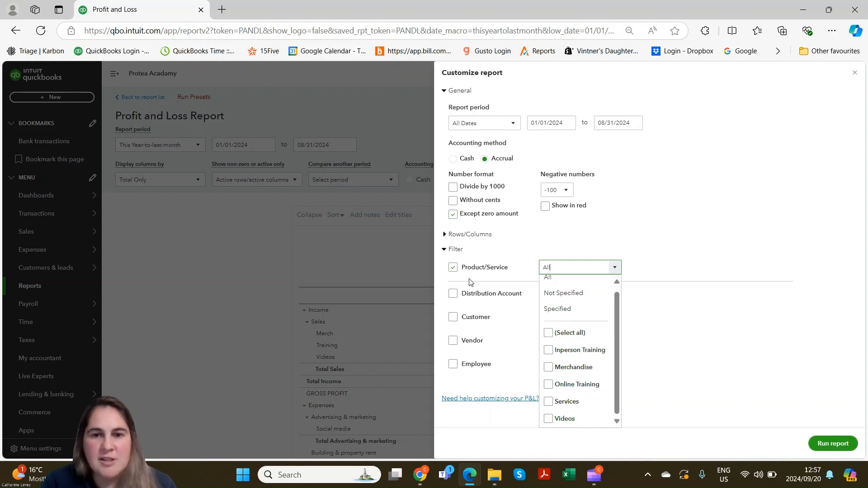
pyautogui.click(454, 267)
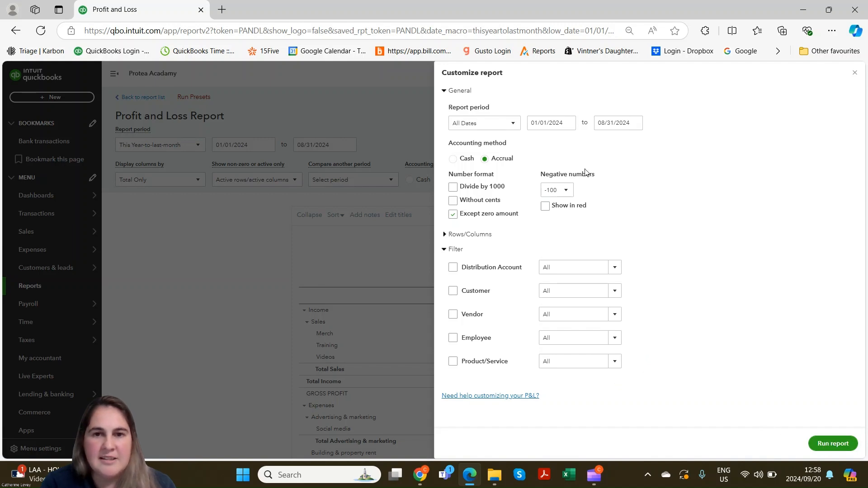
# Set the report period in the customization to This Year-to-last-month
pyautogui.click(498, 127)
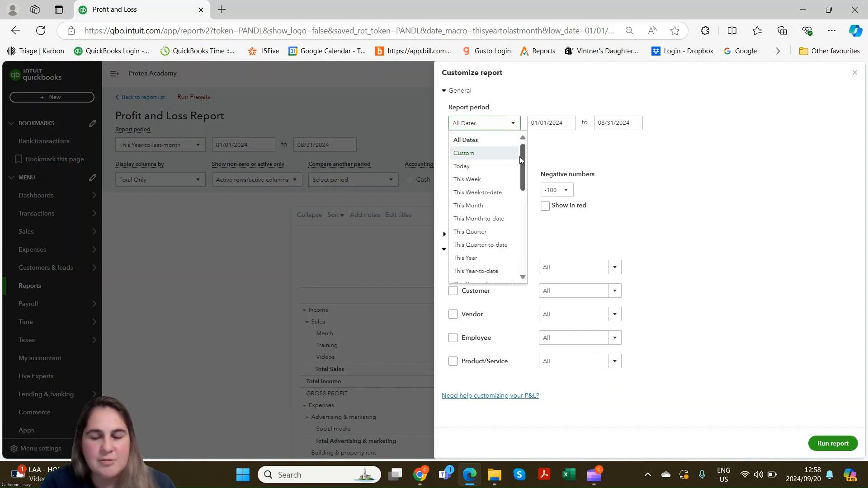
pyautogui.scroll(-3, 511, 190)
pyautogui.click(511, 212)
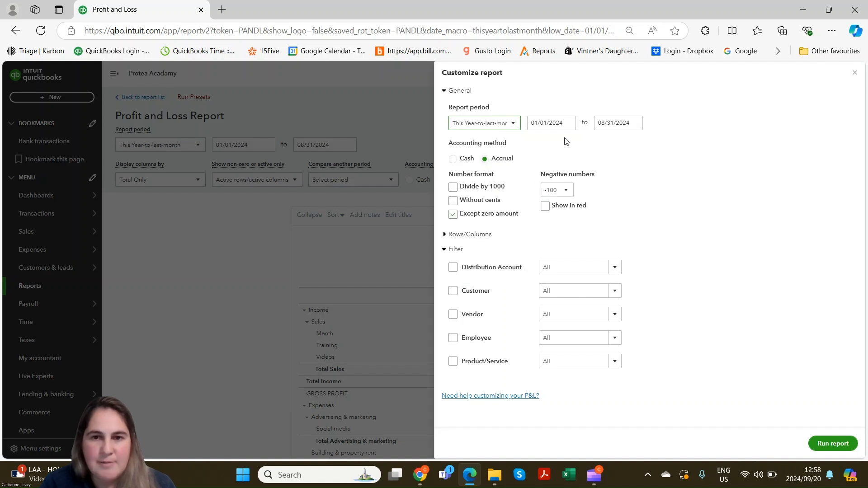
# Format the amounts without cents and negative numbers as (100) in red, and run the customized report to review it
pyautogui.click(452, 201)
pyautogui.click(567, 192)
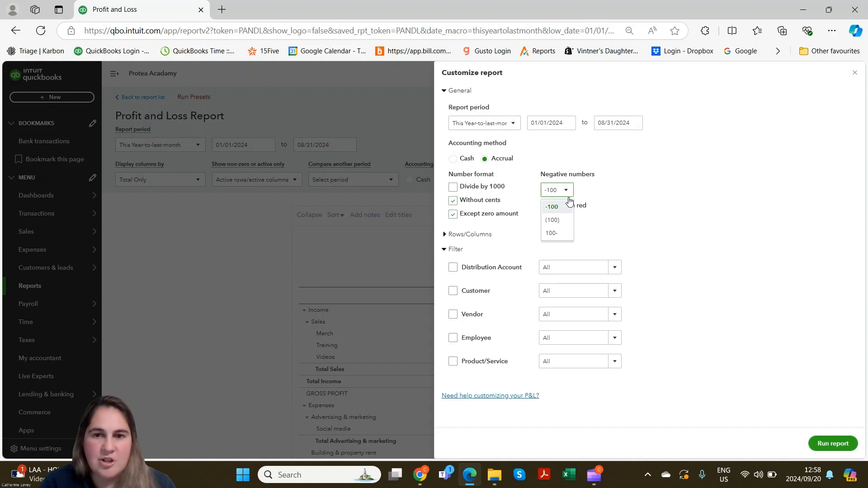
pyautogui.click(558, 219)
pyautogui.click(546, 207)
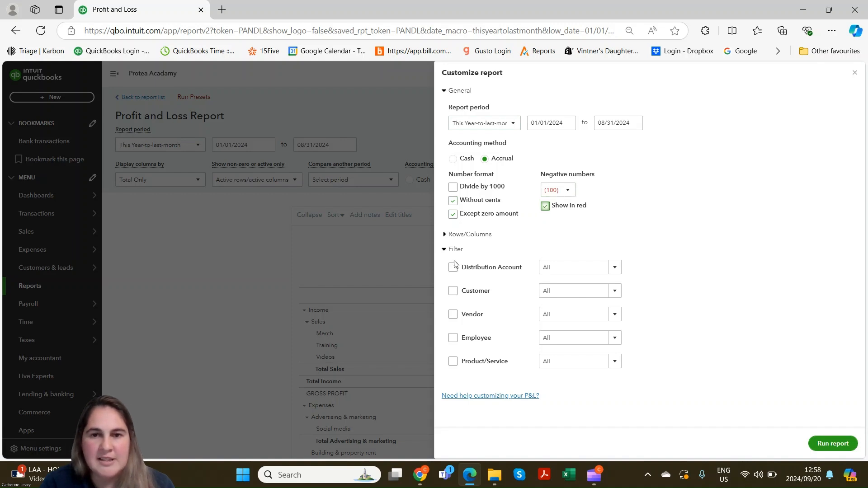
pyautogui.click(834, 444)
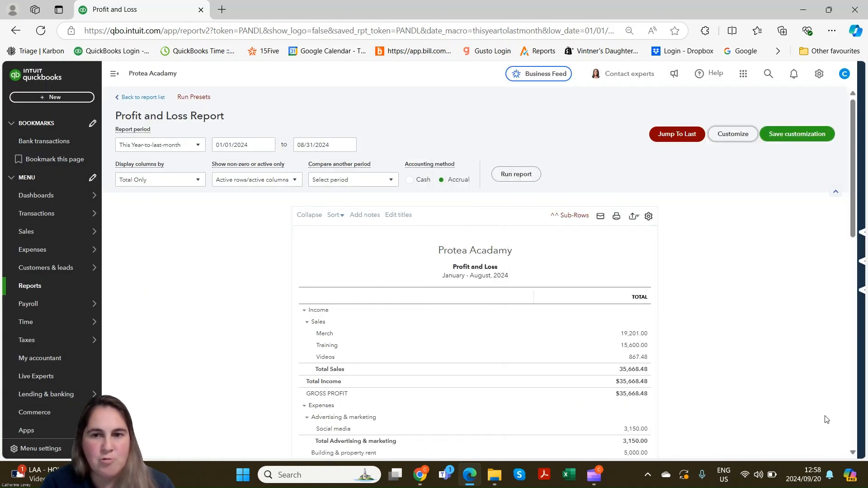
pyautogui.scroll(-3, 815, 287)
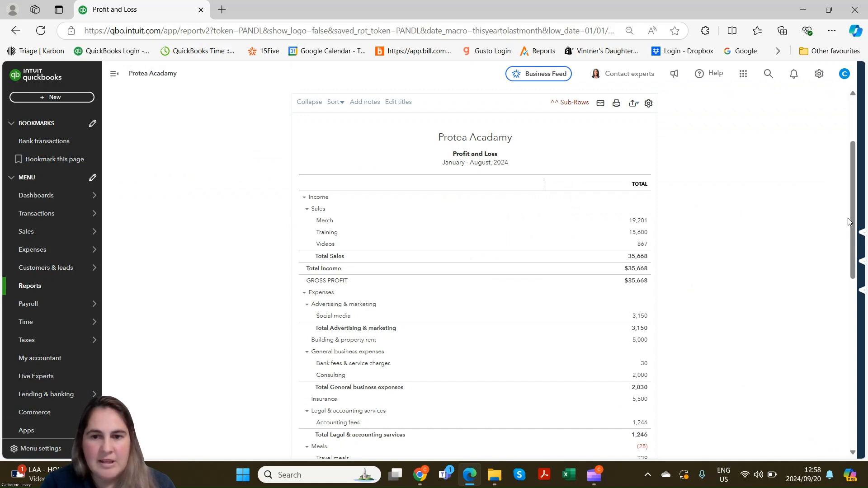
pyautogui.moveTo(849, 219); pyautogui.dragTo(822, 165)
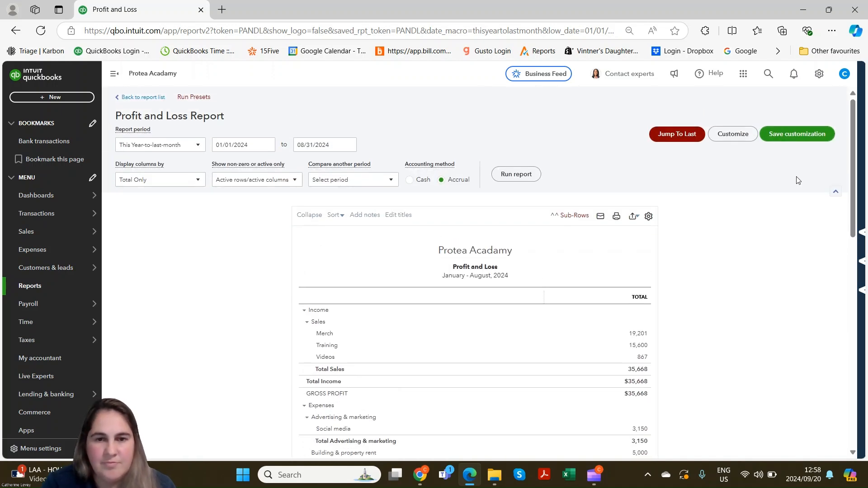
# Collapse the Sales, Expenses and Other Expenses groups in the report, and remove the empty notes box below it
pyautogui.click(307, 324)
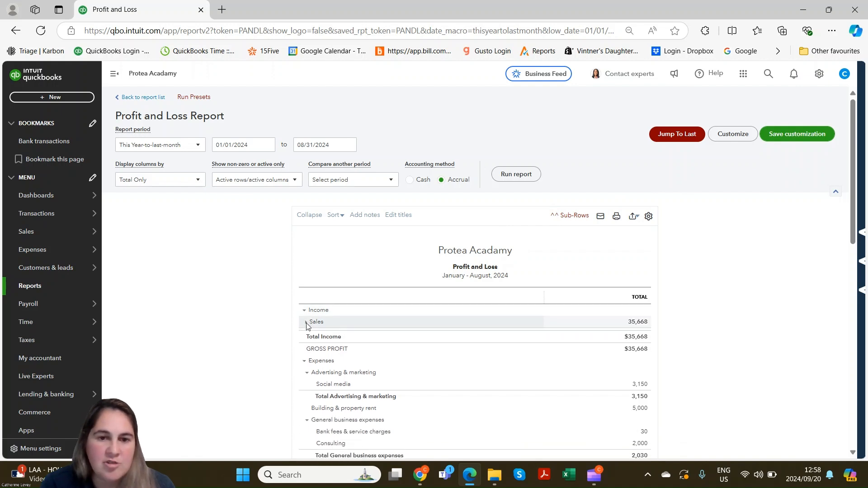
pyautogui.click(304, 358)
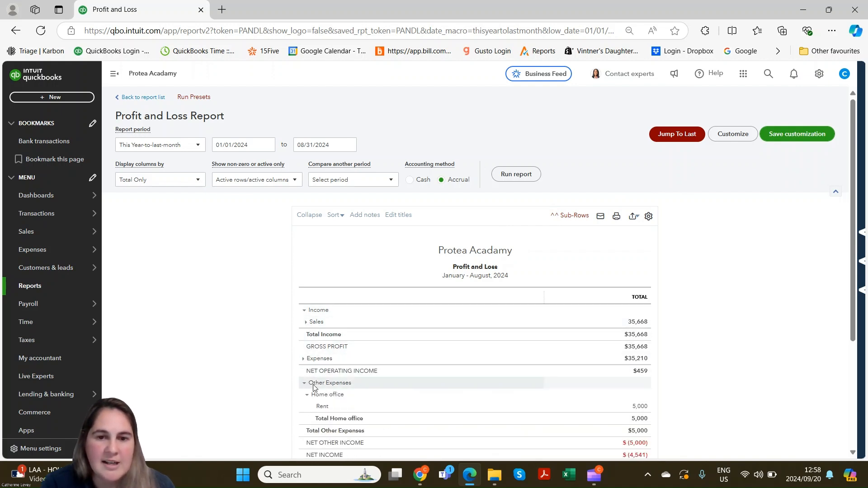
pyautogui.scroll(-2, 814, 299)
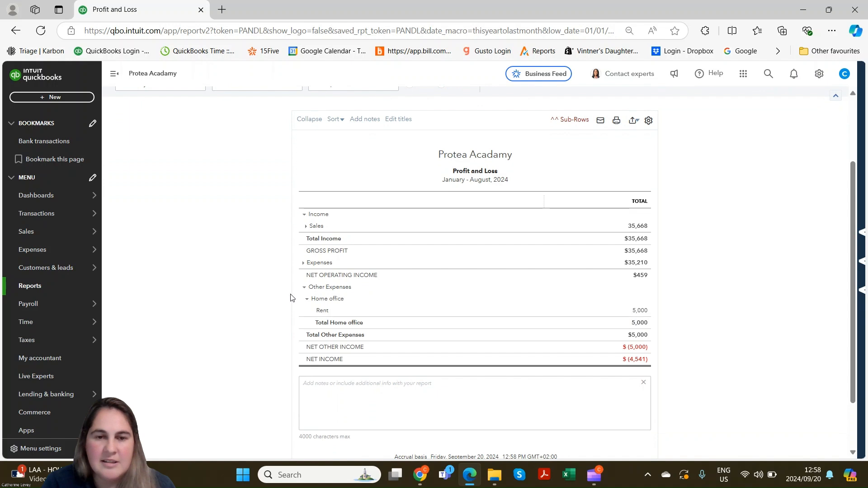
pyautogui.click(304, 287)
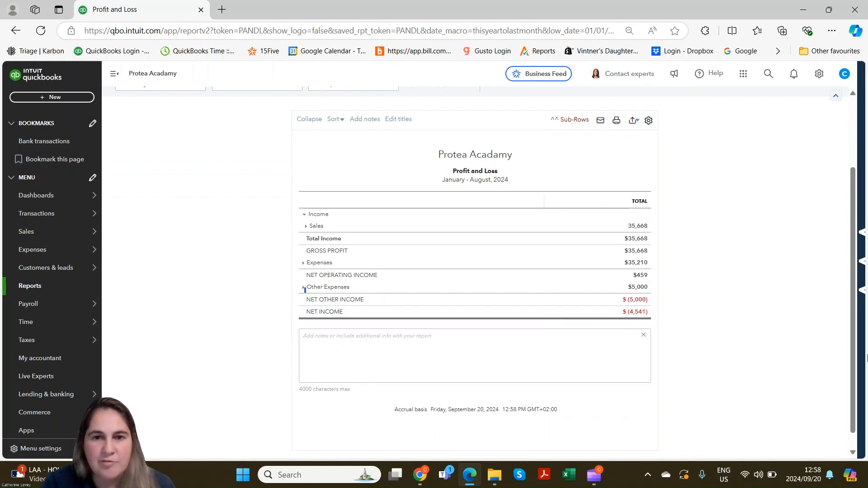
pyautogui.click(644, 335)
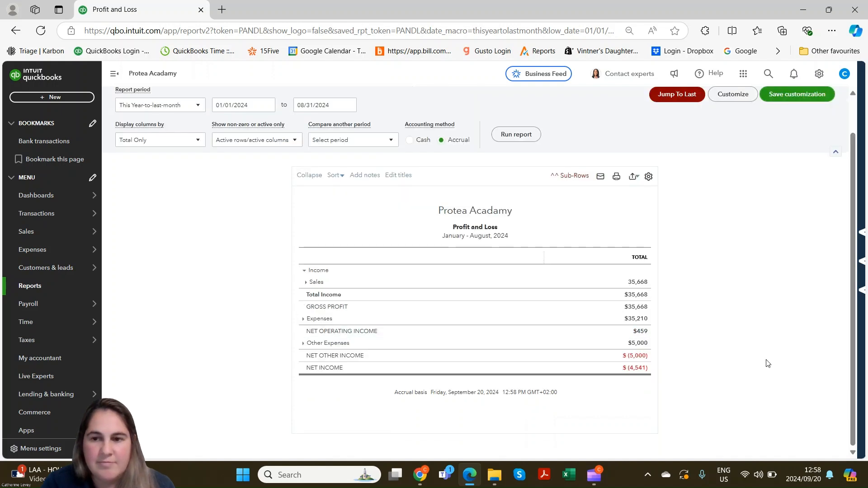
pyautogui.scroll(1, 853, 362)
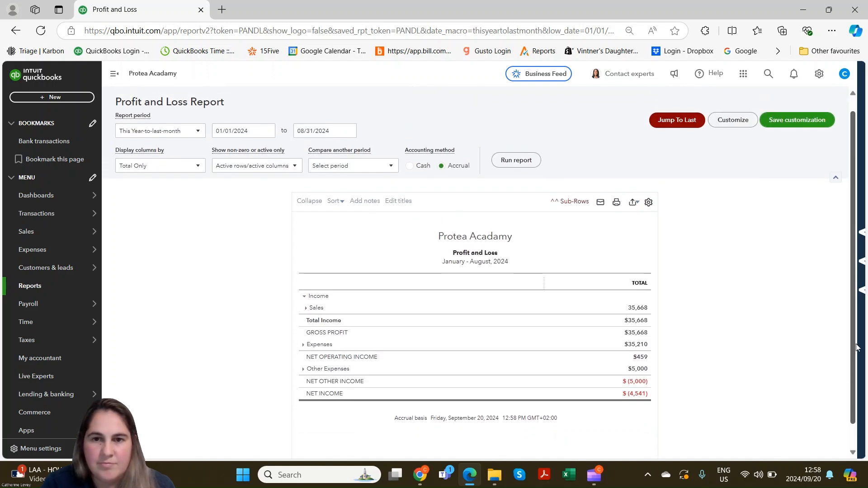
pyautogui.scroll(1, 857, 344)
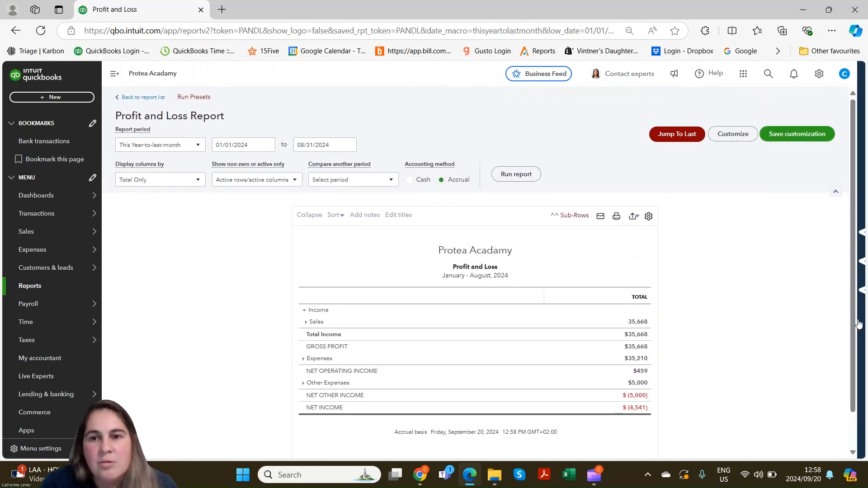
# Save the customized report as "Profit and Loss YTD" without sharing it
pyautogui.click(791, 137)
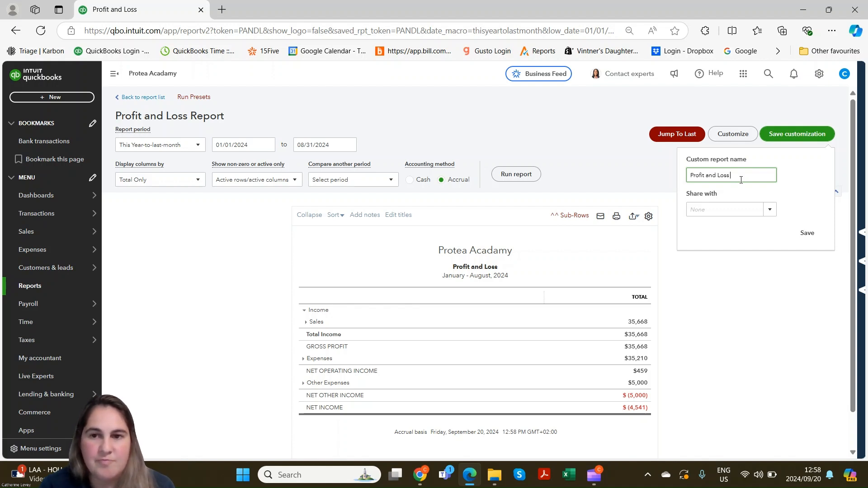
pyautogui.click(769, 209)
pyautogui.click(771, 213)
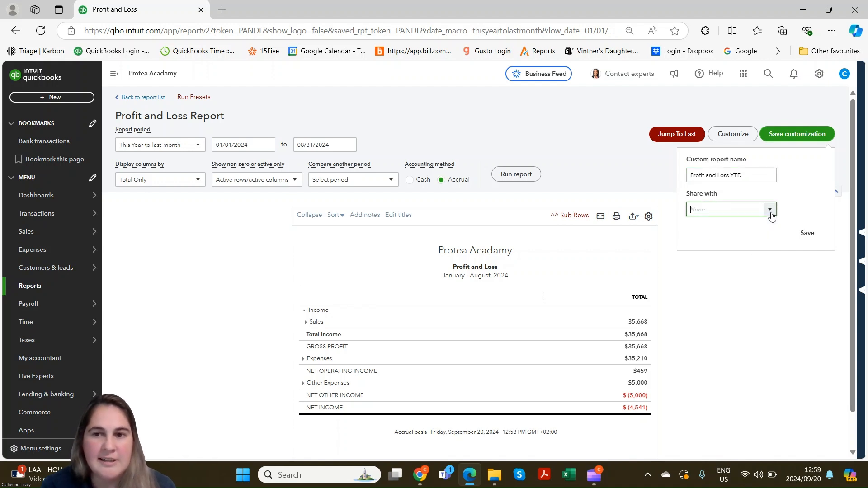
pyautogui.click(808, 234)
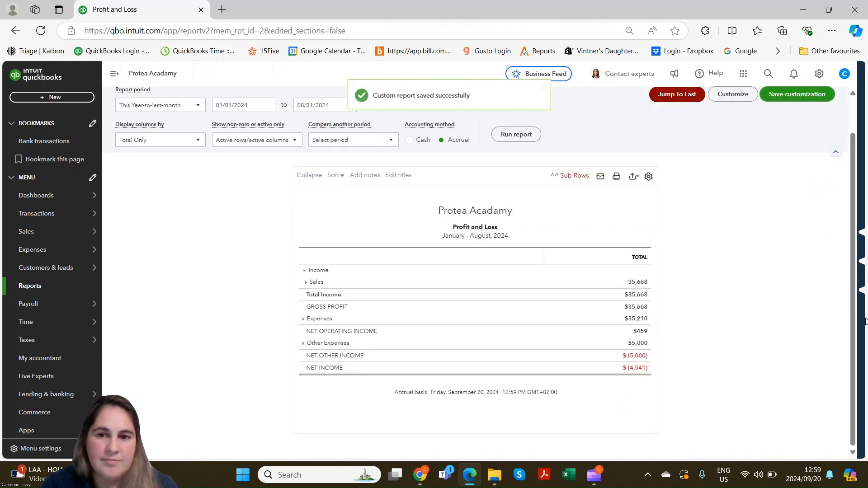
pyautogui.moveTo(853, 319); pyautogui.dragTo(853, 268)
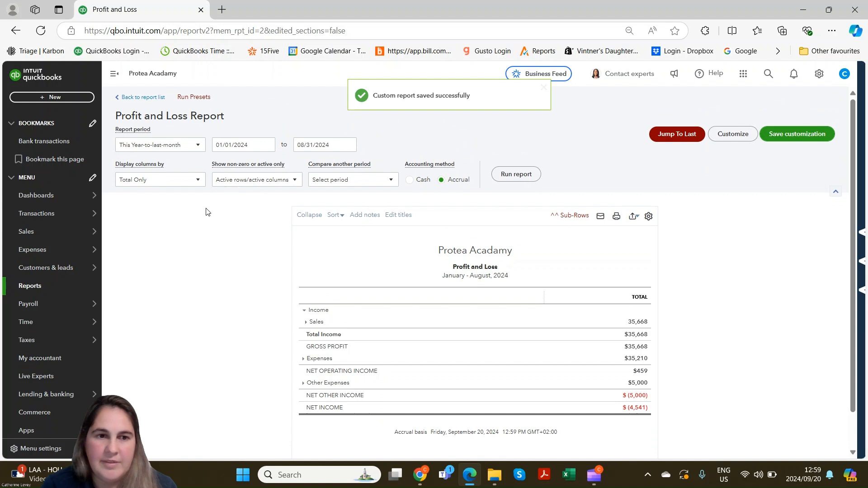
# Add the custom report Profit and Loss YTD to a new management report named "Monthly Financial Package"
pyautogui.click(57, 295)
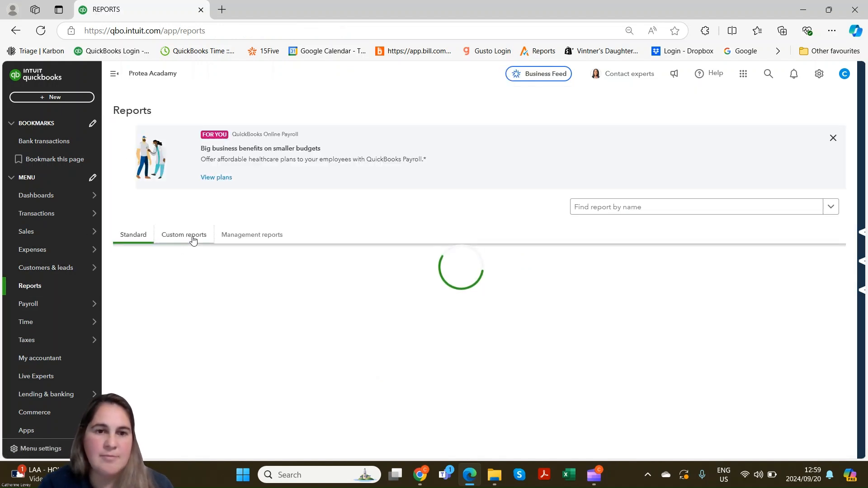
pyautogui.click(193, 239)
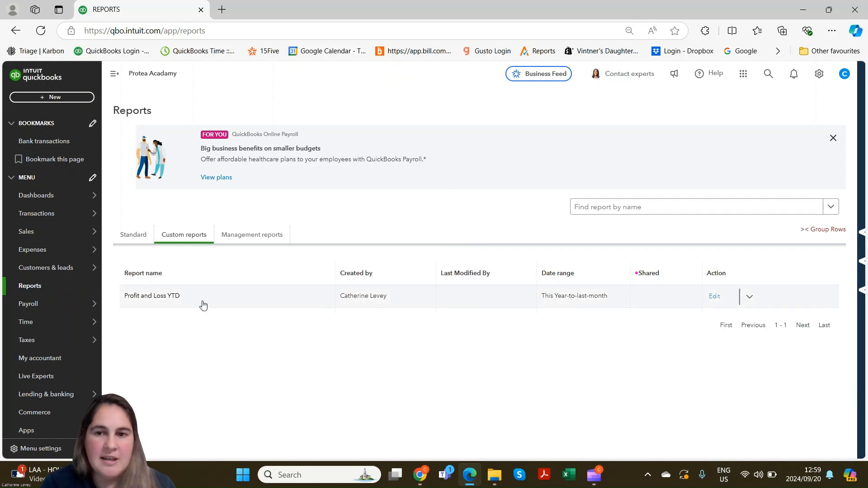
pyautogui.click(750, 298)
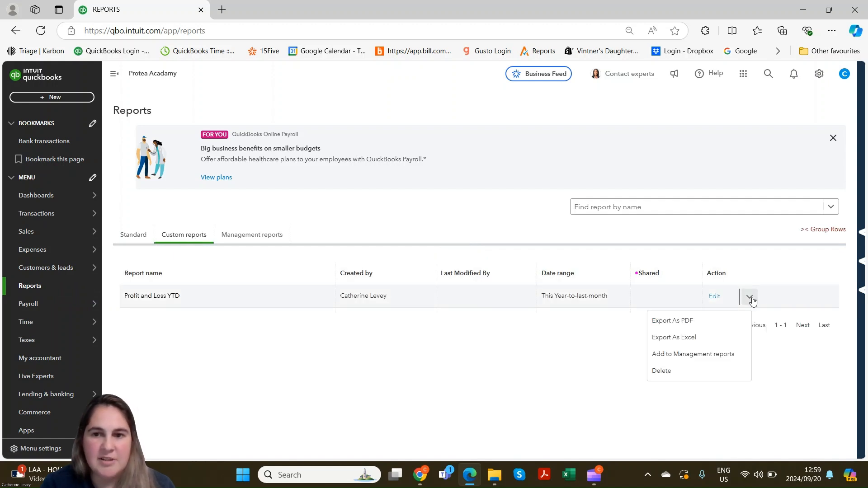
pyautogui.click(697, 355)
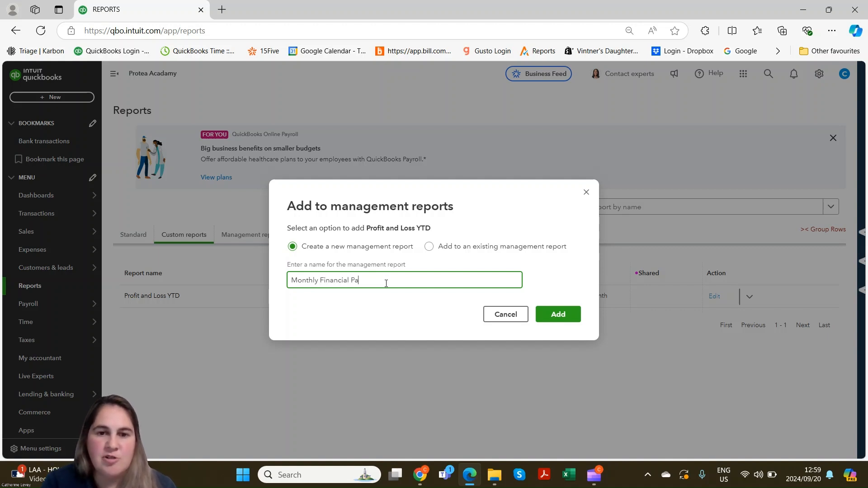
pyautogui.click(573, 316)
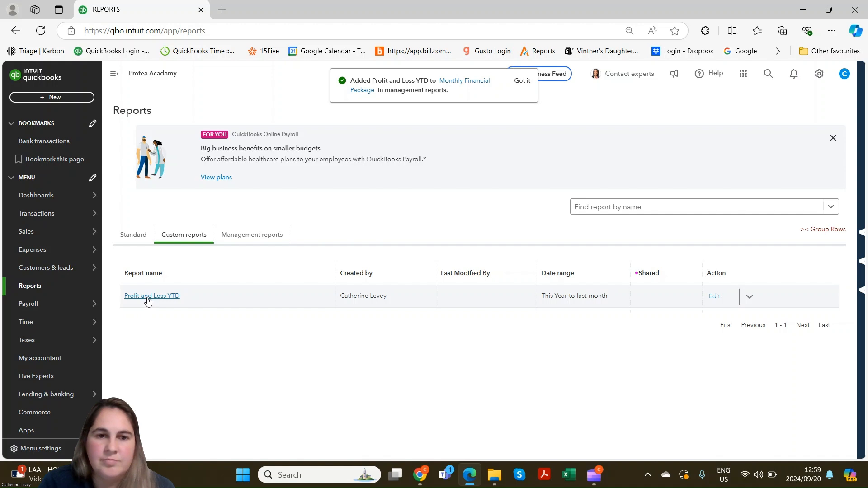
# Open the saved Profit and Loss YTD report to view it, and return to the custom reports list
pyautogui.click(148, 296)
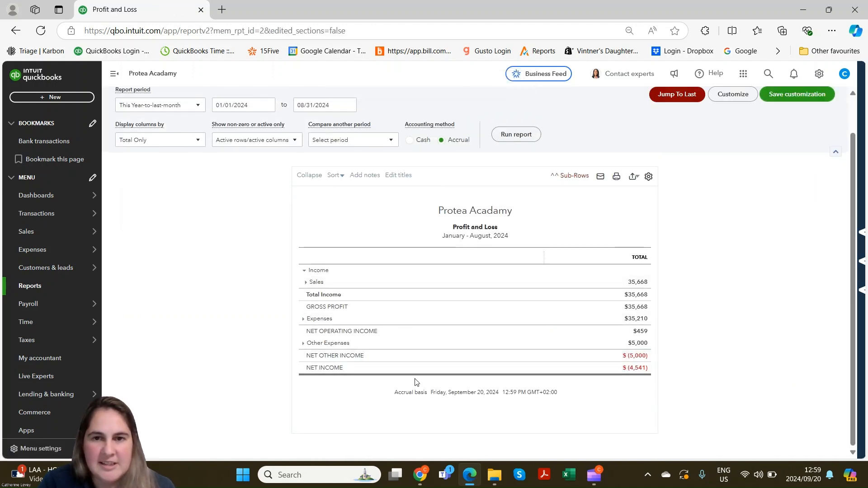
pyautogui.click(33, 288)
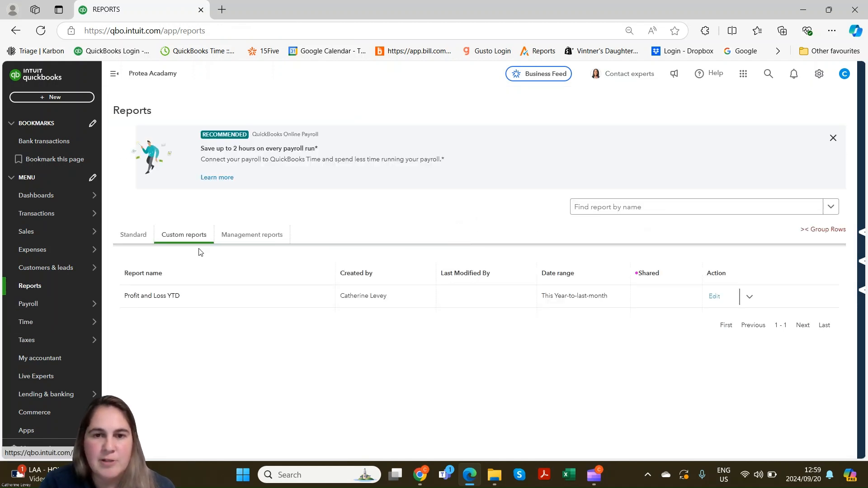
# Preview the Monthly Financial Package management report for the period This year to last month, and close the preview
pyautogui.click(235, 238)
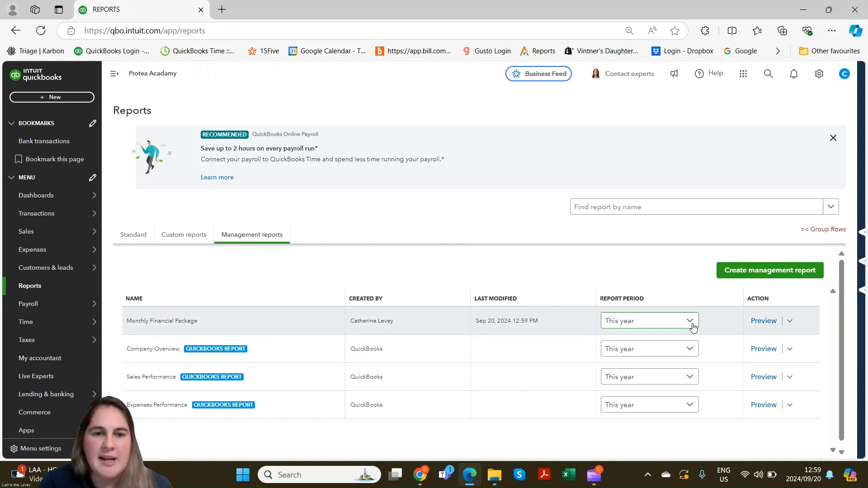
pyautogui.click(694, 326)
pyautogui.moveTo(694, 230)
pyautogui.mouseDown()
pyautogui.moveTo(693, 219)
pyautogui.moveTo(694, 233)
pyautogui.mouseUp()
pyautogui.click(666, 267)
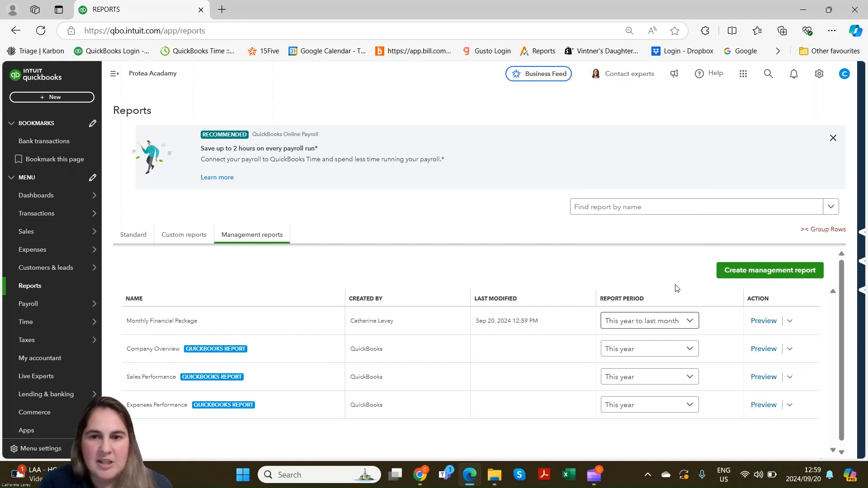
pyautogui.click(766, 323)
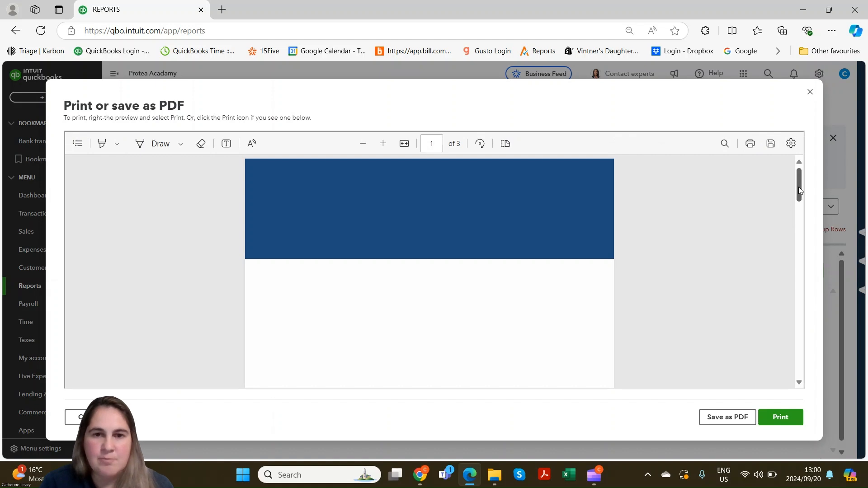
pyautogui.moveTo(798, 188); pyautogui.dragTo(810, 161)
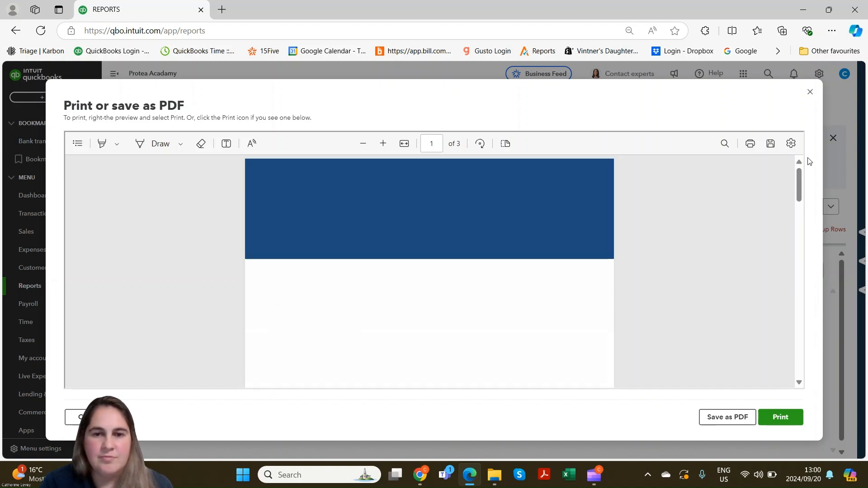
pyautogui.click(810, 93)
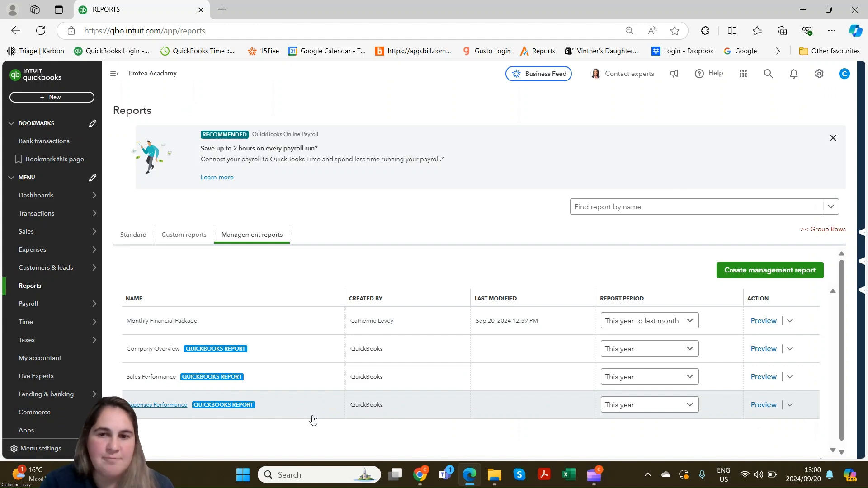
# Start a new management report and try the Madison cover page template before restoring the Default one
pyautogui.click(762, 275)
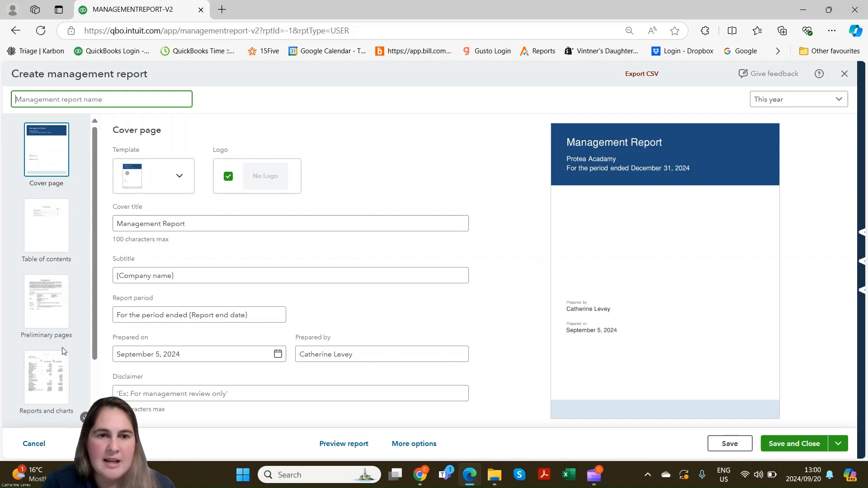
pyautogui.click(174, 181)
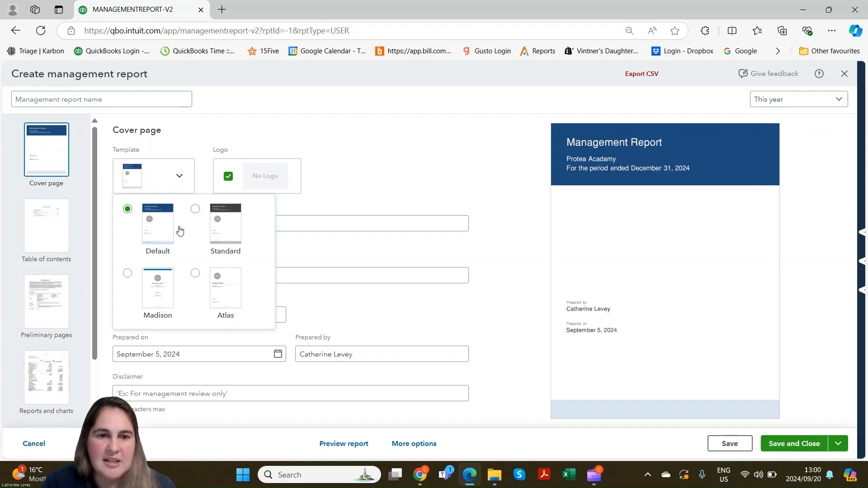
pyautogui.click(154, 296)
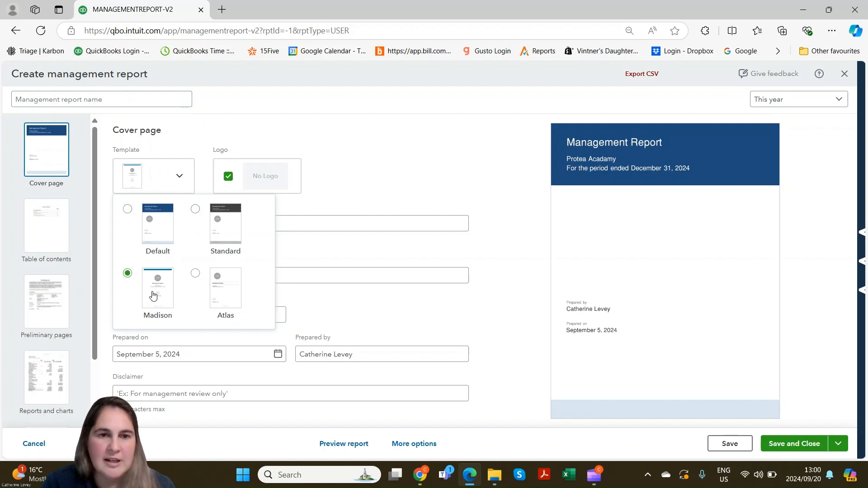
pyautogui.click(172, 225)
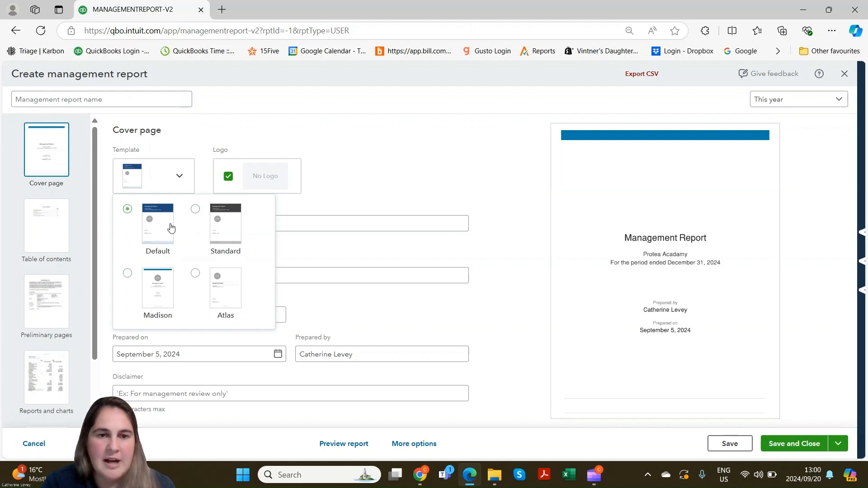
pyautogui.click(185, 178)
pyautogui.click(271, 175)
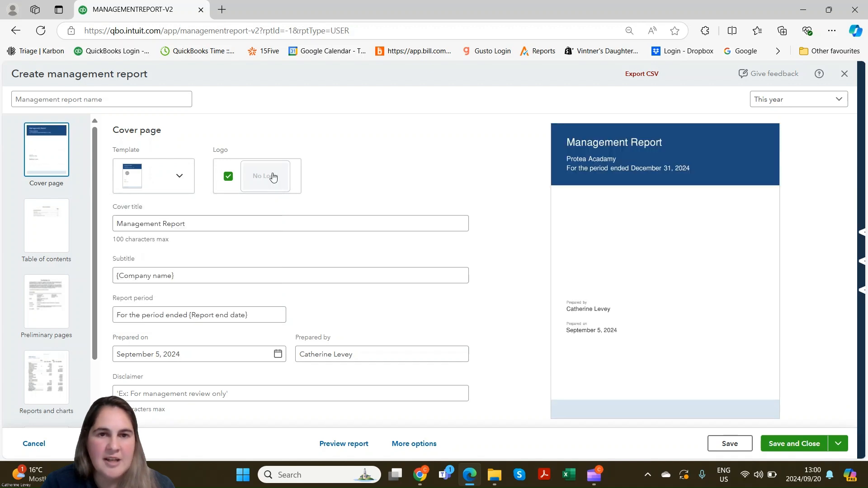
pyautogui.click(336, 10)
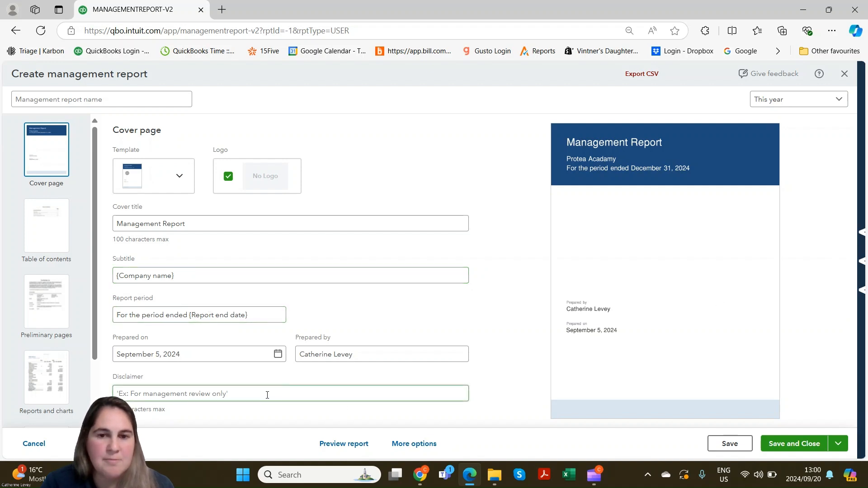
# Look through the new management report's Table of contents, Preliminary pages, Reports and charts, and End notes sections
pyautogui.click(53, 238)
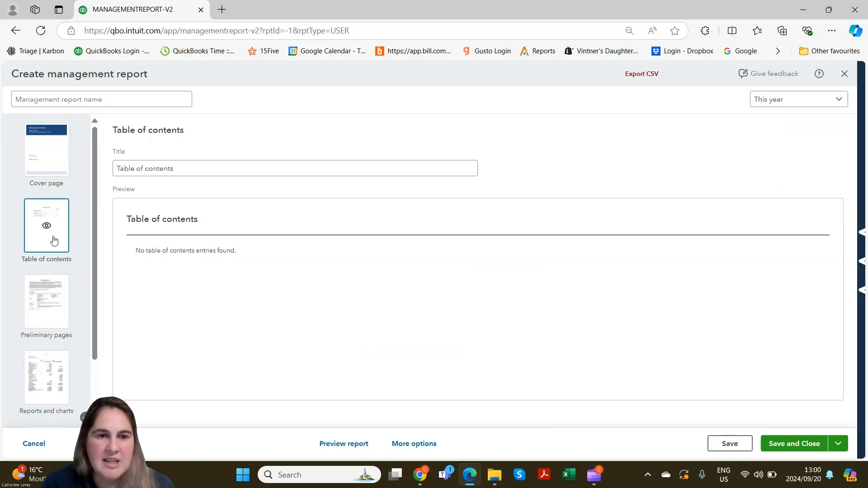
pyautogui.click(61, 296)
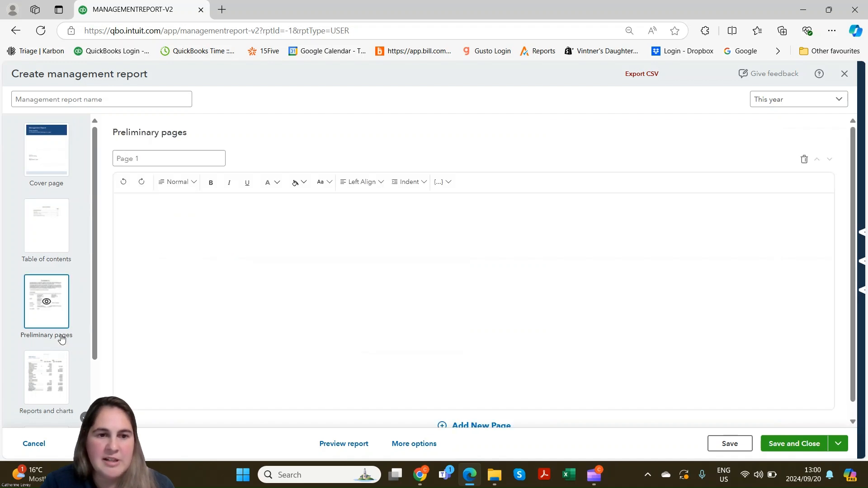
pyautogui.click(60, 385)
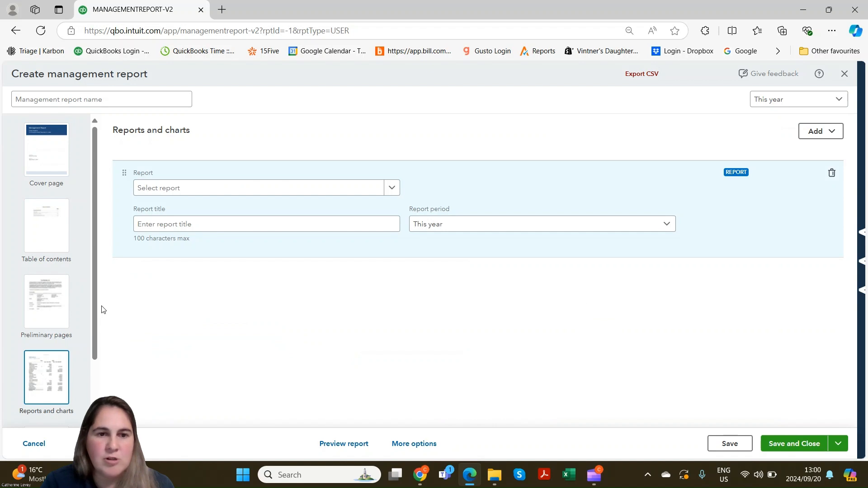
pyautogui.scroll(-2, 88, 362)
pyautogui.click(64, 375)
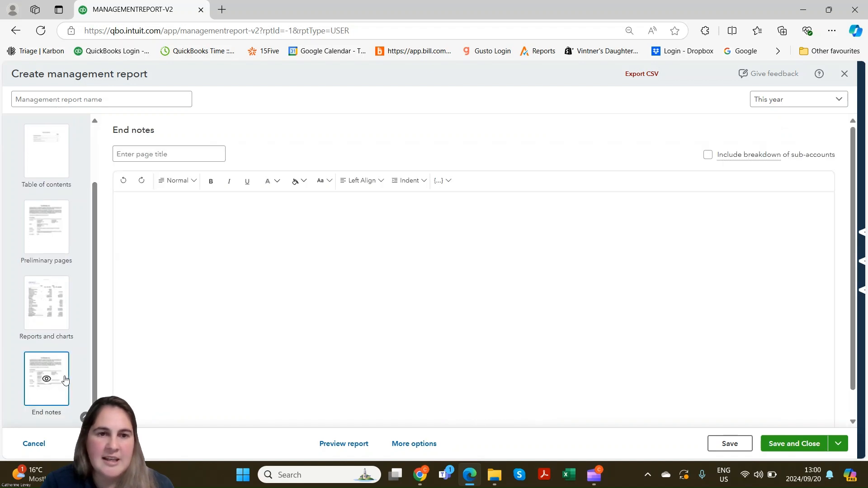
pyautogui.scroll(2, 101, 384)
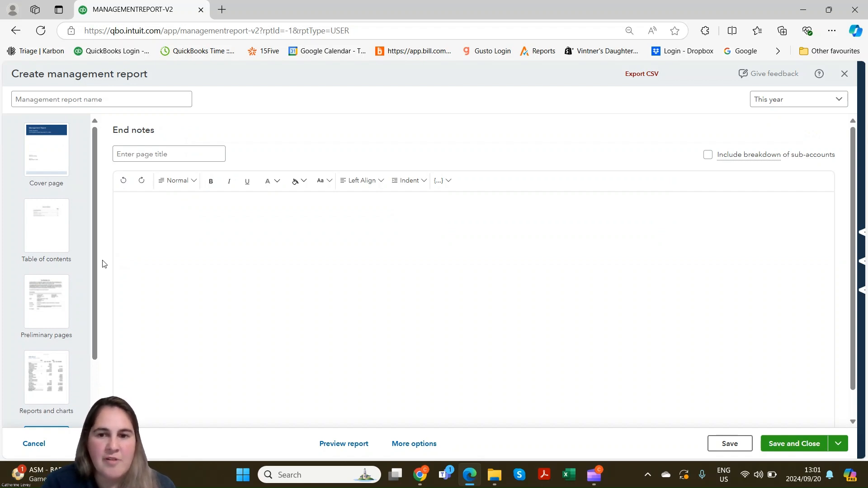
# Examine the management report's additional field, header and footer options and its report period choices, and exit without saving
pyautogui.click(404, 443)
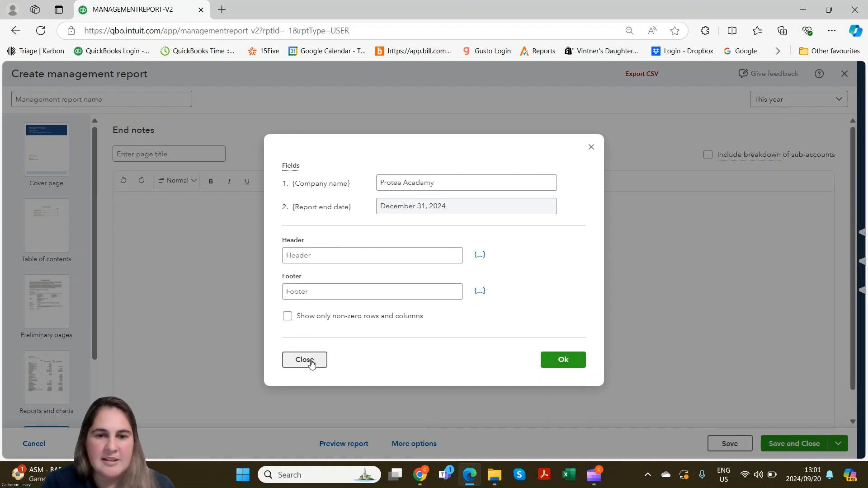
pyautogui.click(306, 360)
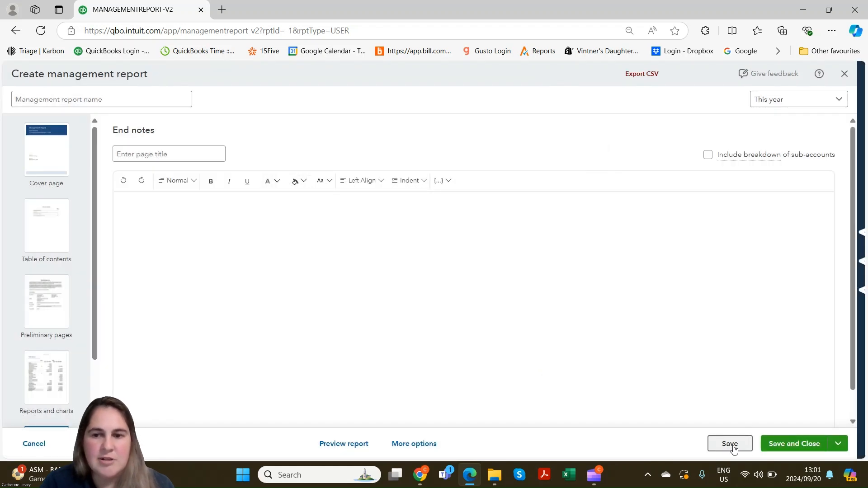
pyautogui.click(834, 105)
pyautogui.click(834, 106)
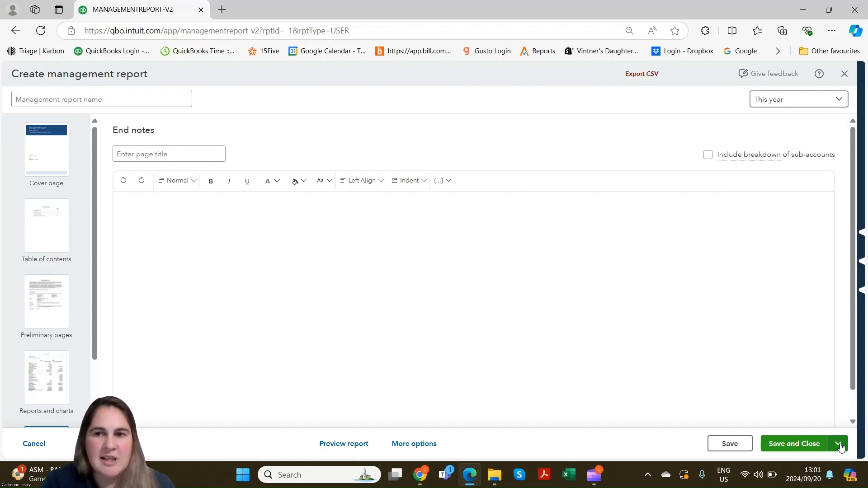
pyautogui.click(845, 74)
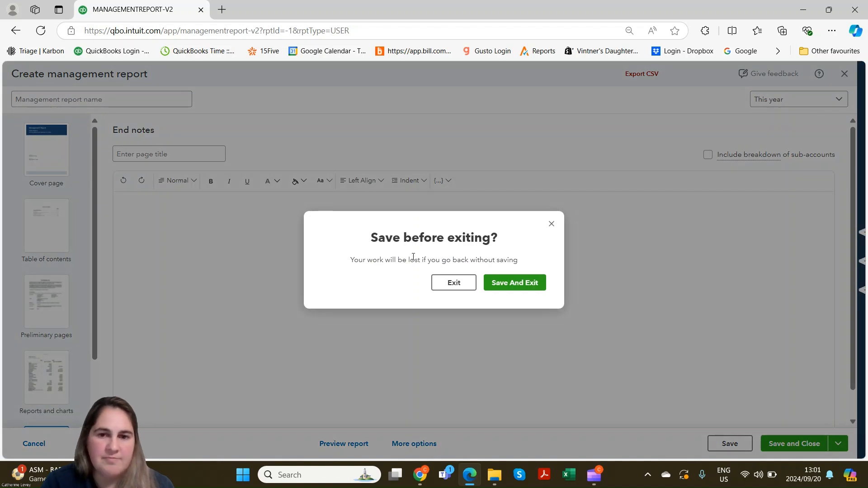
pyautogui.click(458, 284)
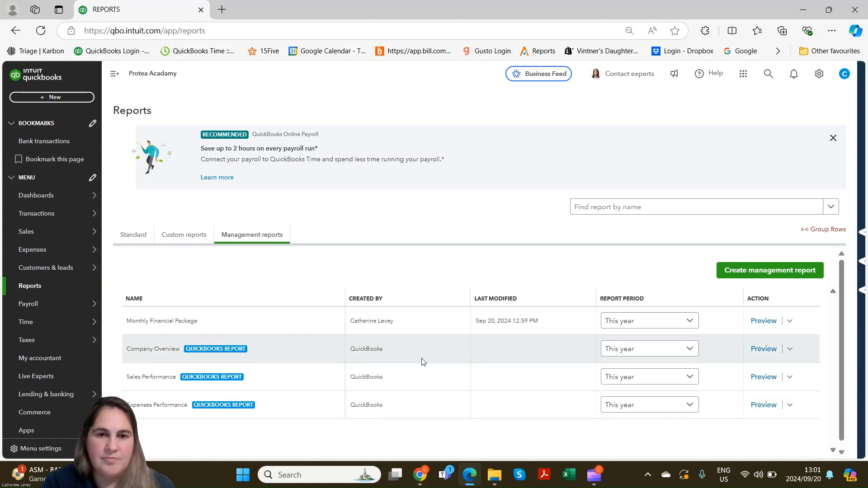
pyautogui.click(423, 362)
pyautogui.click(587, 146)
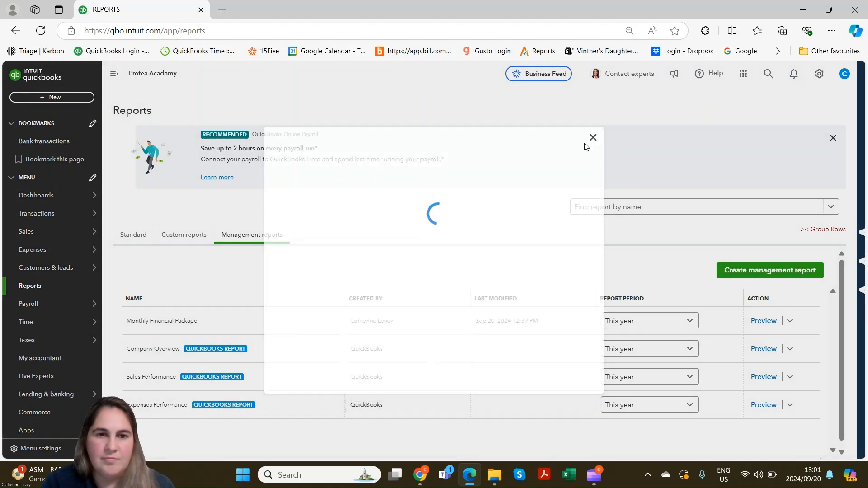
# Find the standard report Profit and Loss Comparison by searching for "Profit and loss", and open it for viewing
pyautogui.click(140, 240)
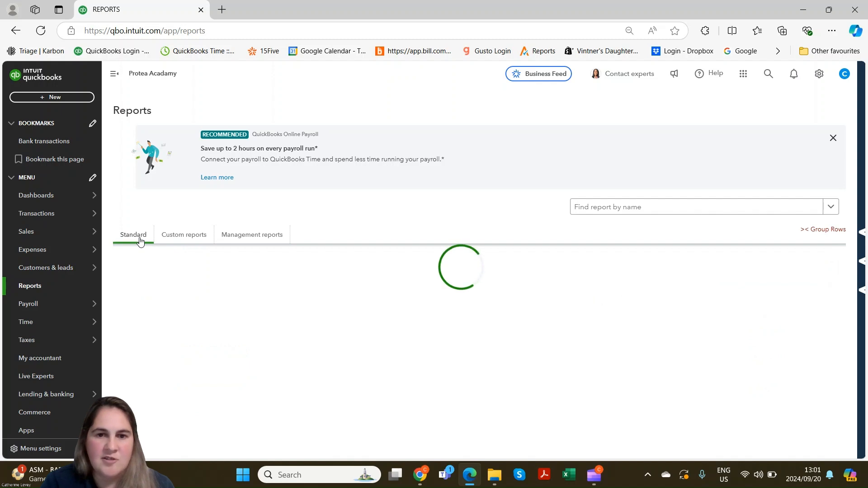
pyautogui.click(596, 207)
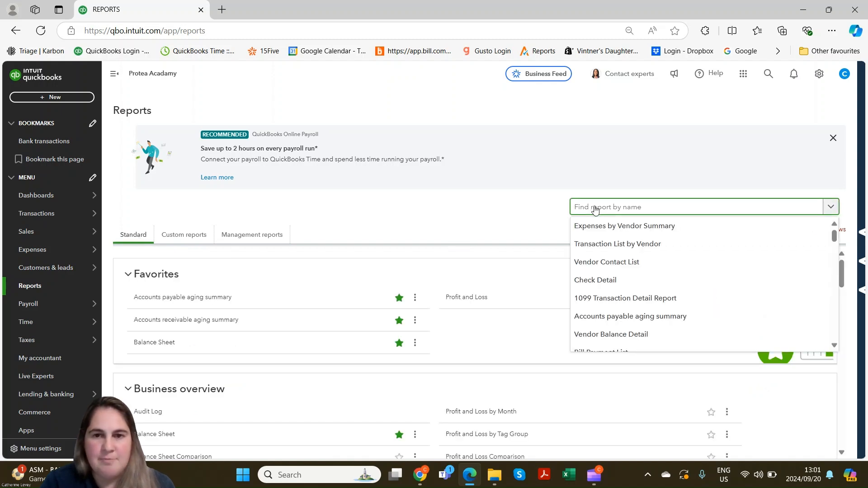
pyautogui.write('Profit and loss')
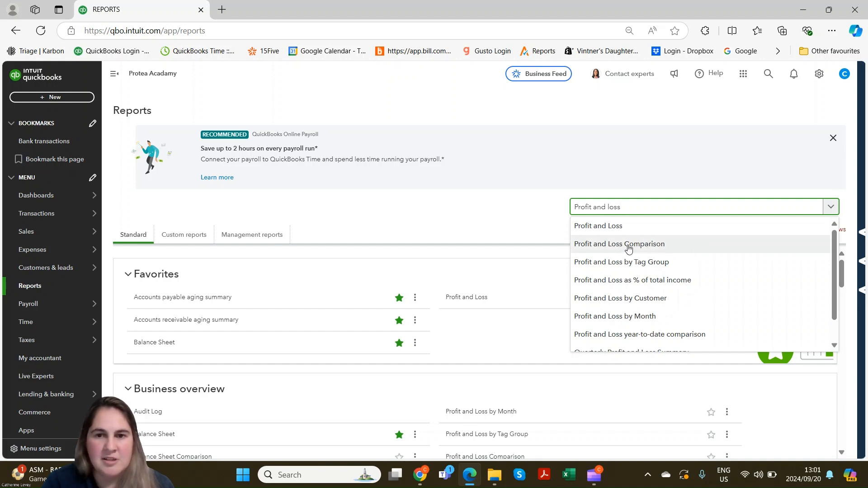
pyautogui.click(638, 245)
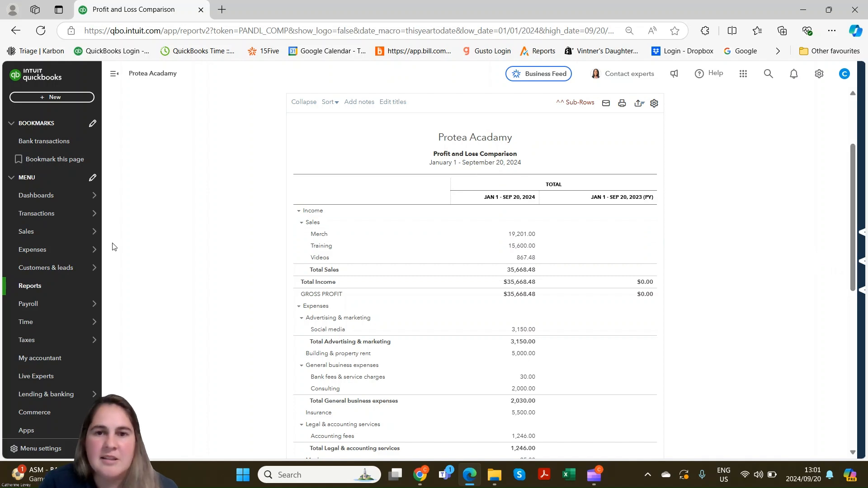
# Search the reports list for "profit", open the Profit and Loss by Customer report and look through it
pyautogui.click(60, 292)
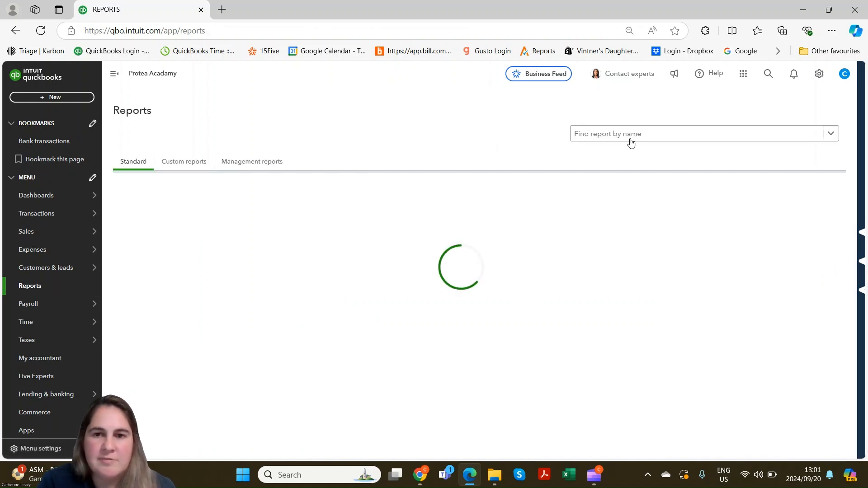
pyautogui.click(632, 208)
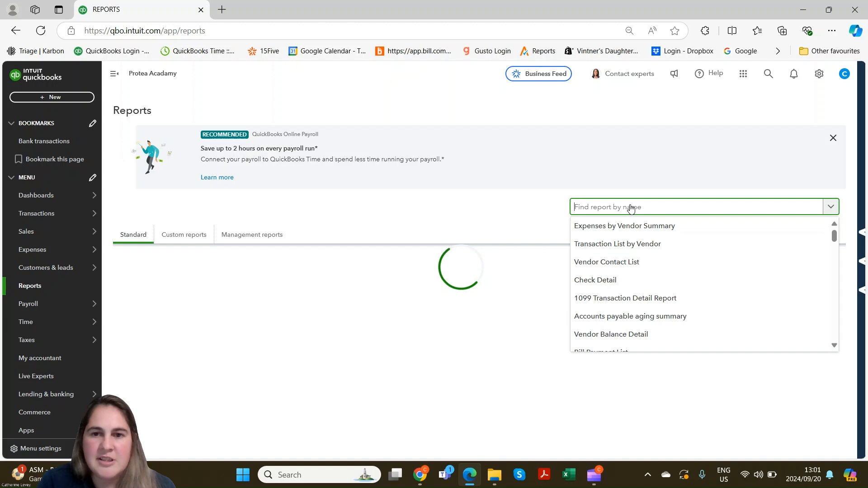
pyautogui.write('profit')
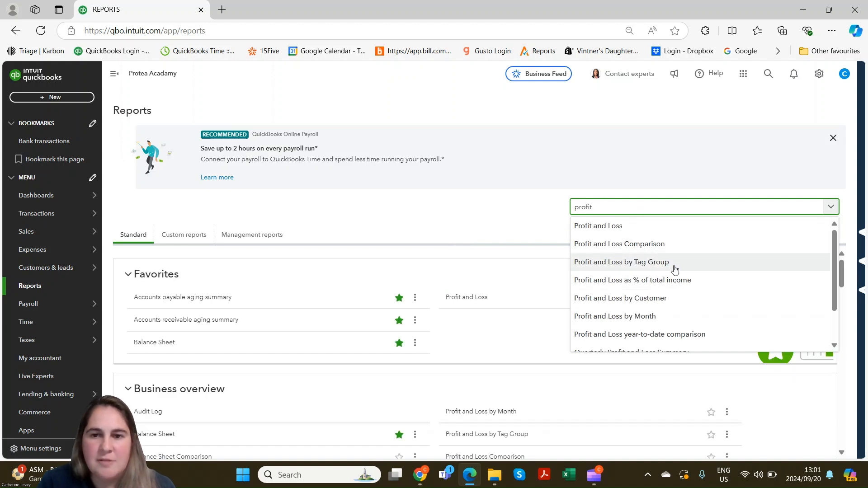
pyautogui.scroll(-1, 814, 289)
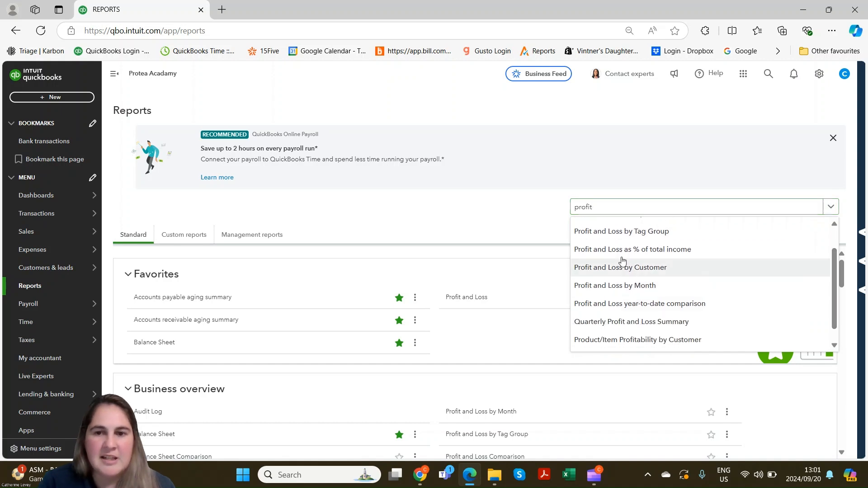
pyautogui.click(644, 270)
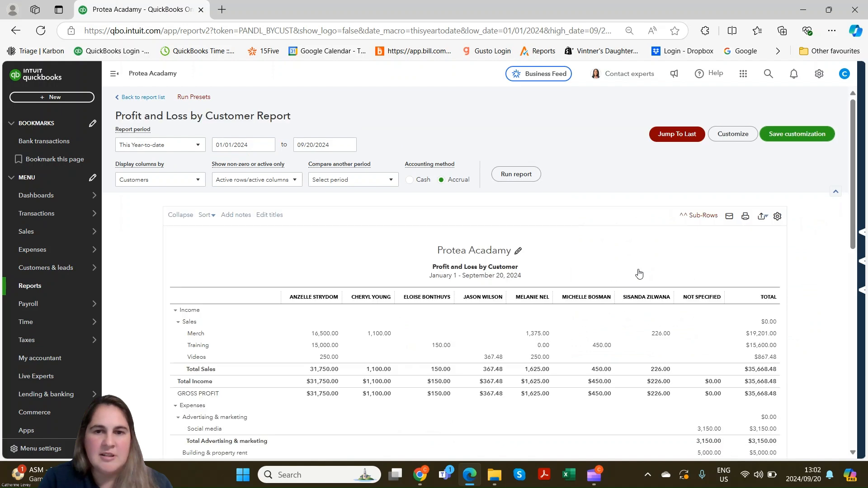
pyautogui.scroll(-3, 639, 274)
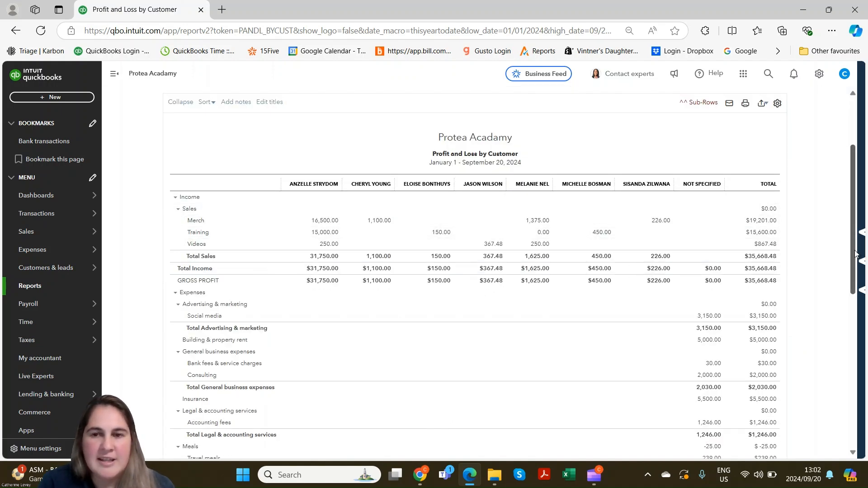
pyautogui.moveTo(857, 254); pyautogui.dragTo(844, 207)
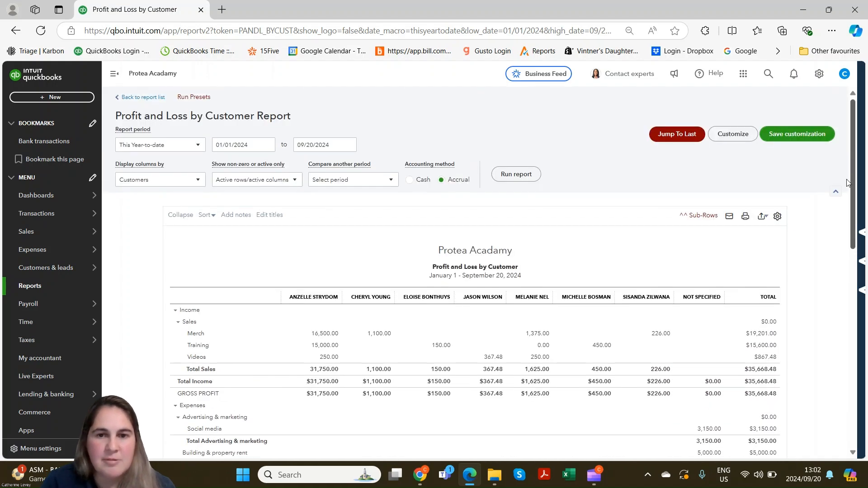
# Search the reports list for "Profit", open the Profit and Loss as % of total income report and look through it
pyautogui.click(67, 295)
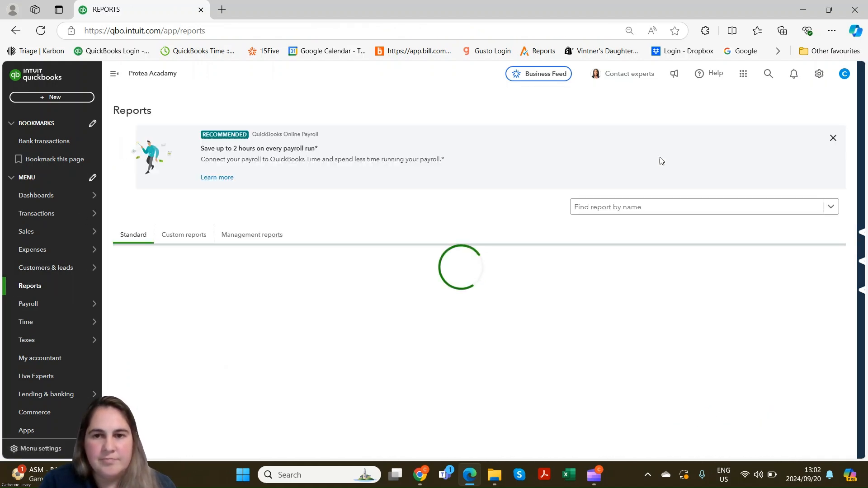
pyautogui.click(632, 207)
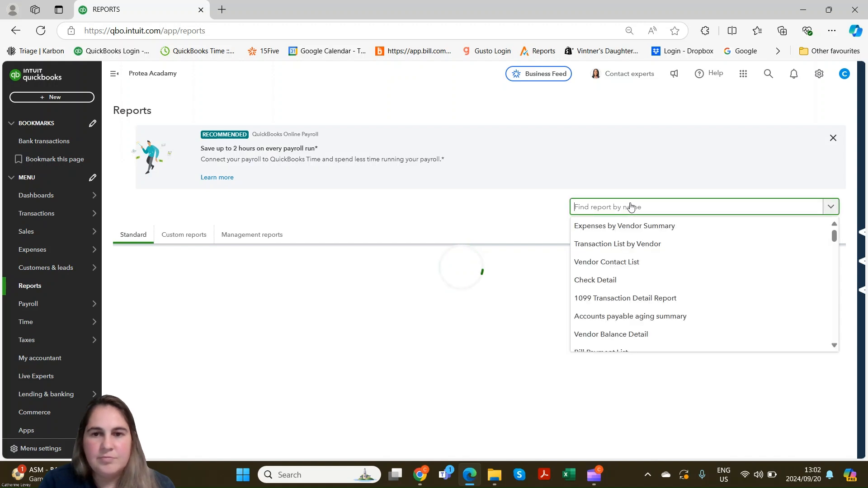
pyautogui.write('Profit')
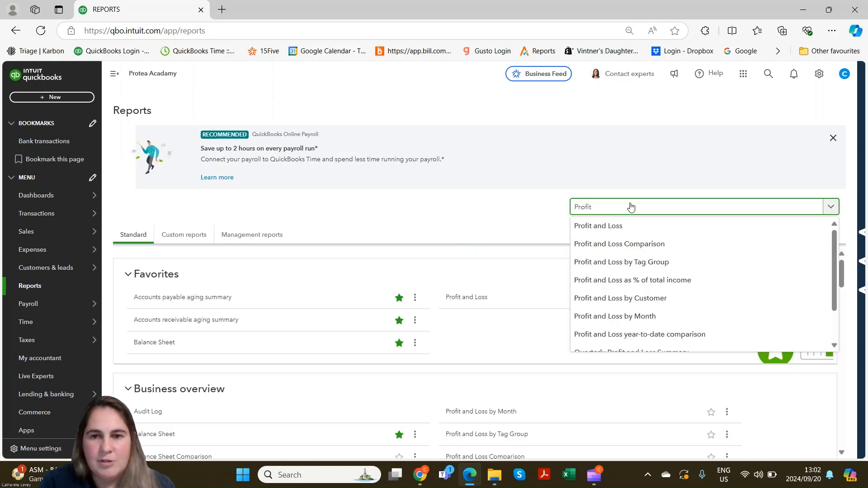
pyautogui.click(660, 285)
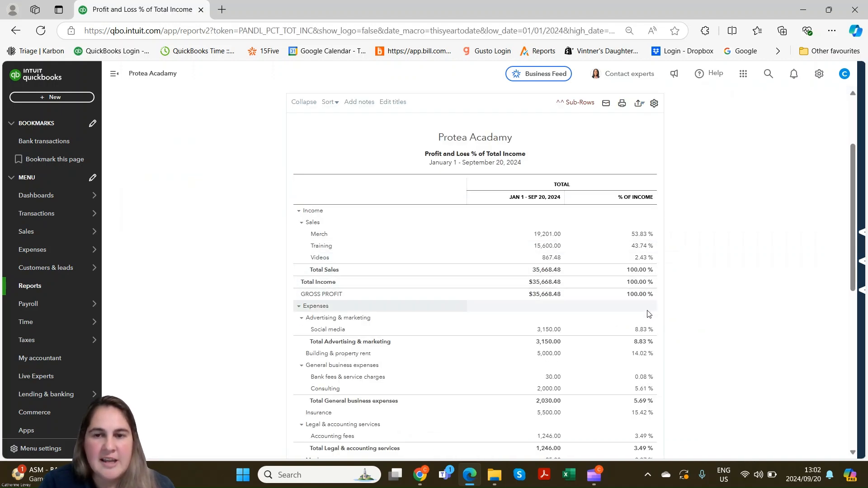
pyautogui.scroll(-4, 863, 233)
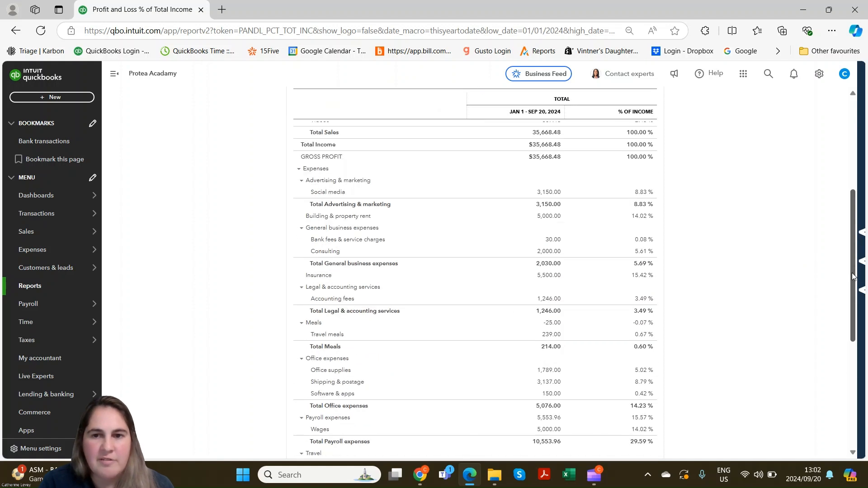
pyautogui.scroll(5, 861, 197)
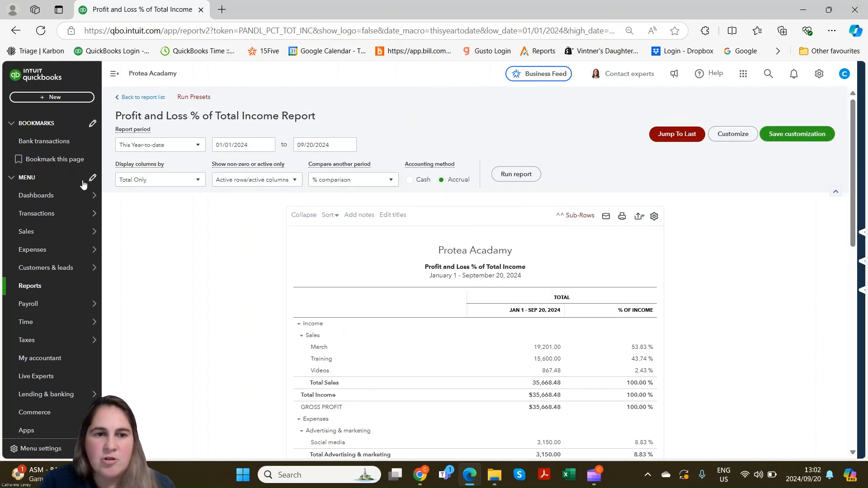
# Return to the reports list, search for "profit" and look through the matching Profit and Loss reports
pyautogui.click(32, 287)
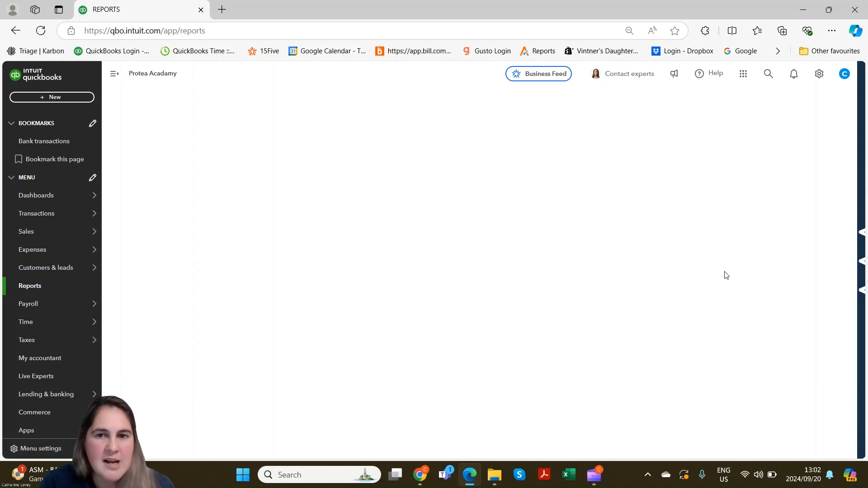
pyautogui.click(661, 206)
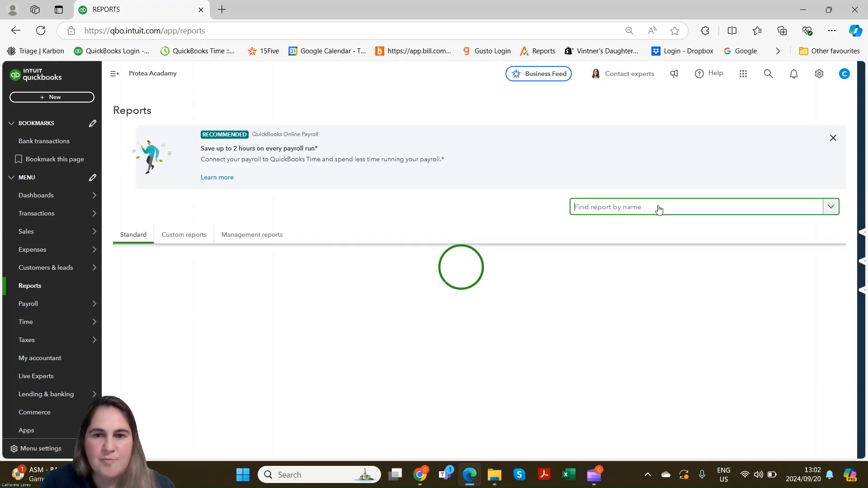
pyautogui.write('profit')
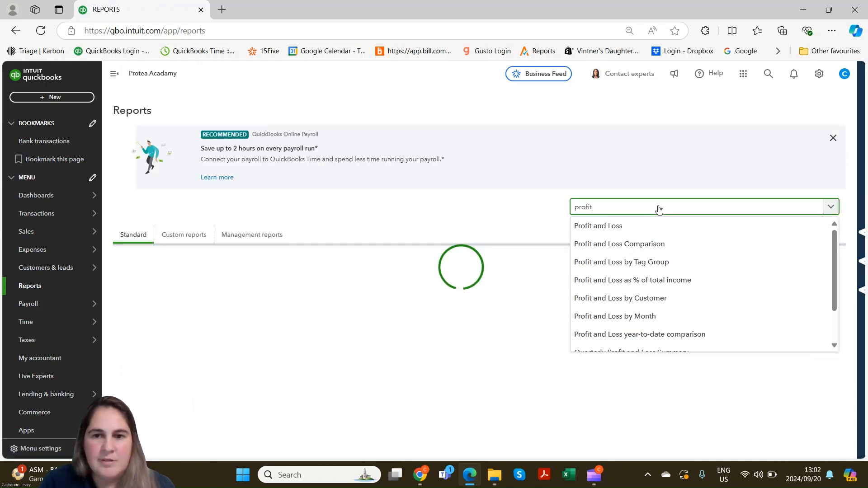
pyautogui.moveTo(836, 274); pyautogui.dragTo(837, 315)
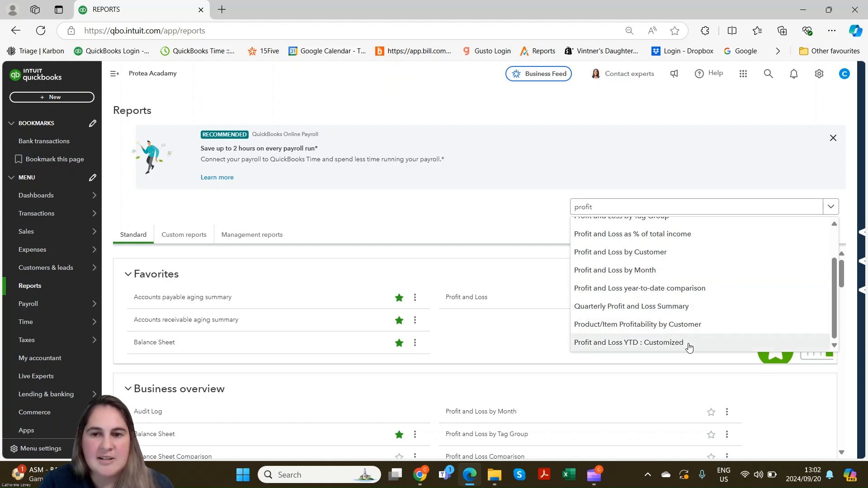
pyautogui.scroll(2, 832, 290)
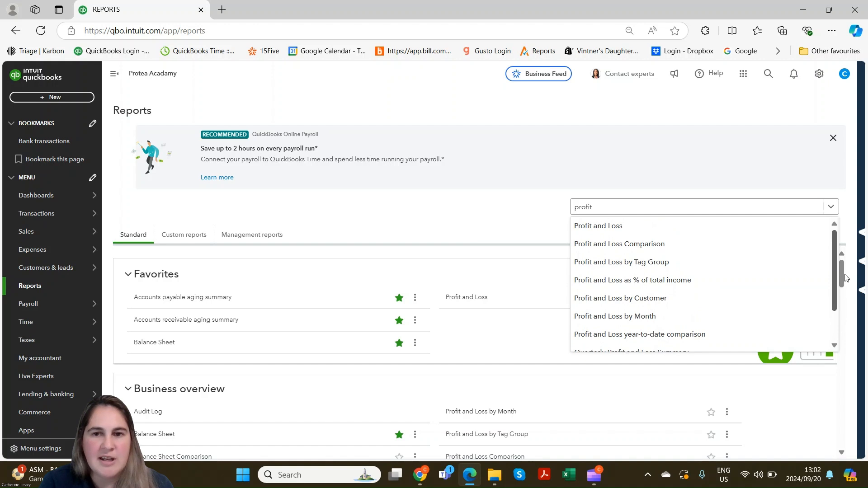
# Extend the report search to "profit and loss", review the standard Business overview reports, and go to the home dashboard
pyautogui.click(670, 211)
pyautogui.write('and loss')
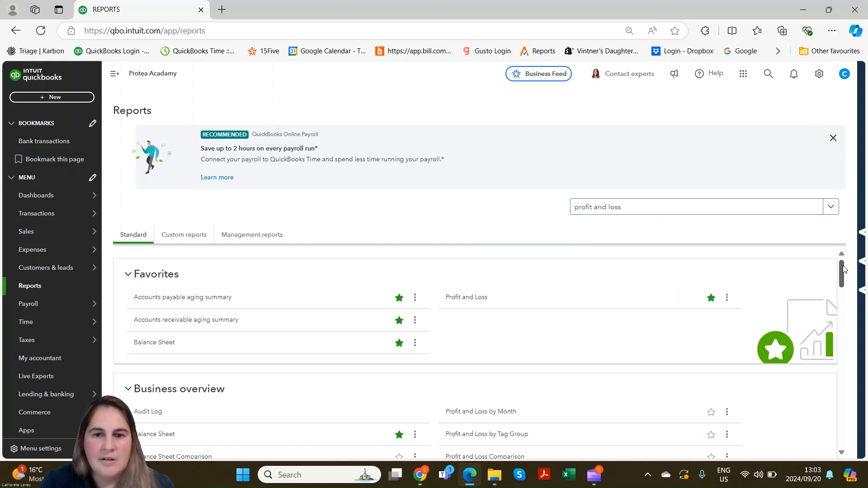
pyautogui.moveTo(844, 270); pyautogui.dragTo(842, 287)
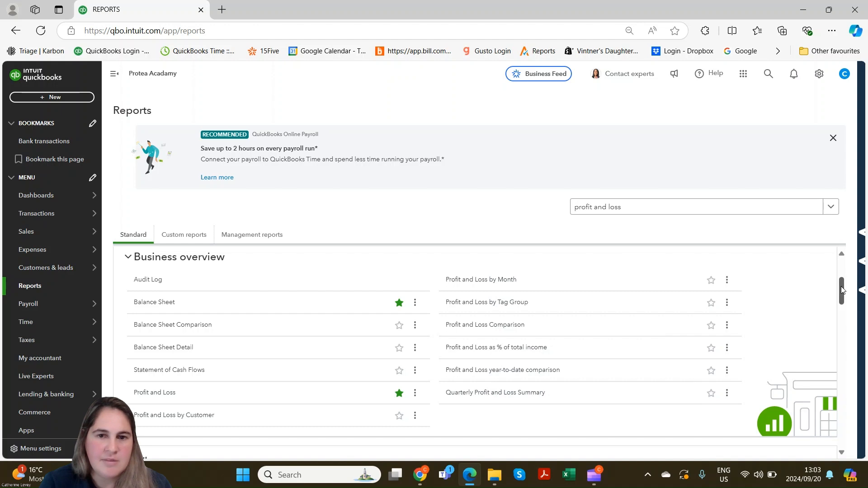
pyautogui.moveTo(842, 290); pyautogui.dragTo(845, 254)
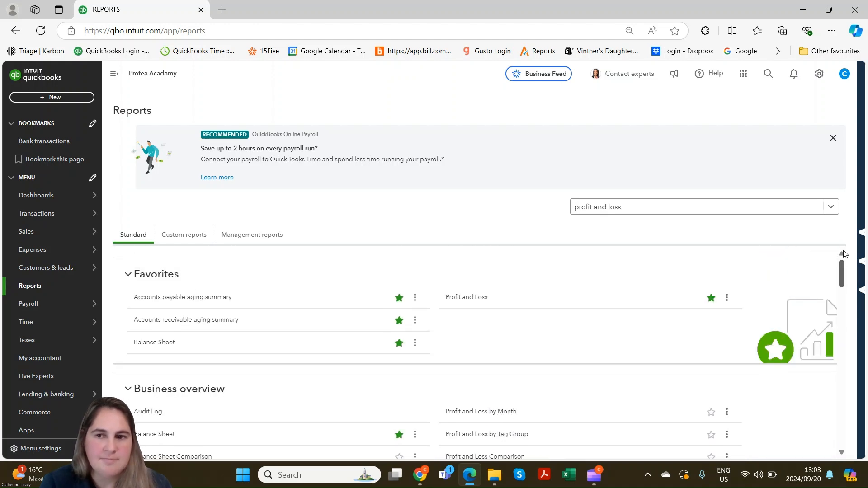
pyautogui.click(36, 195)
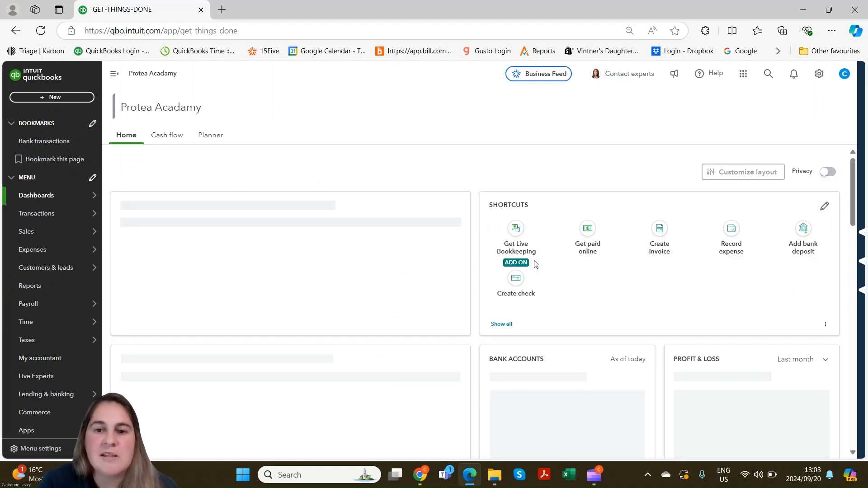